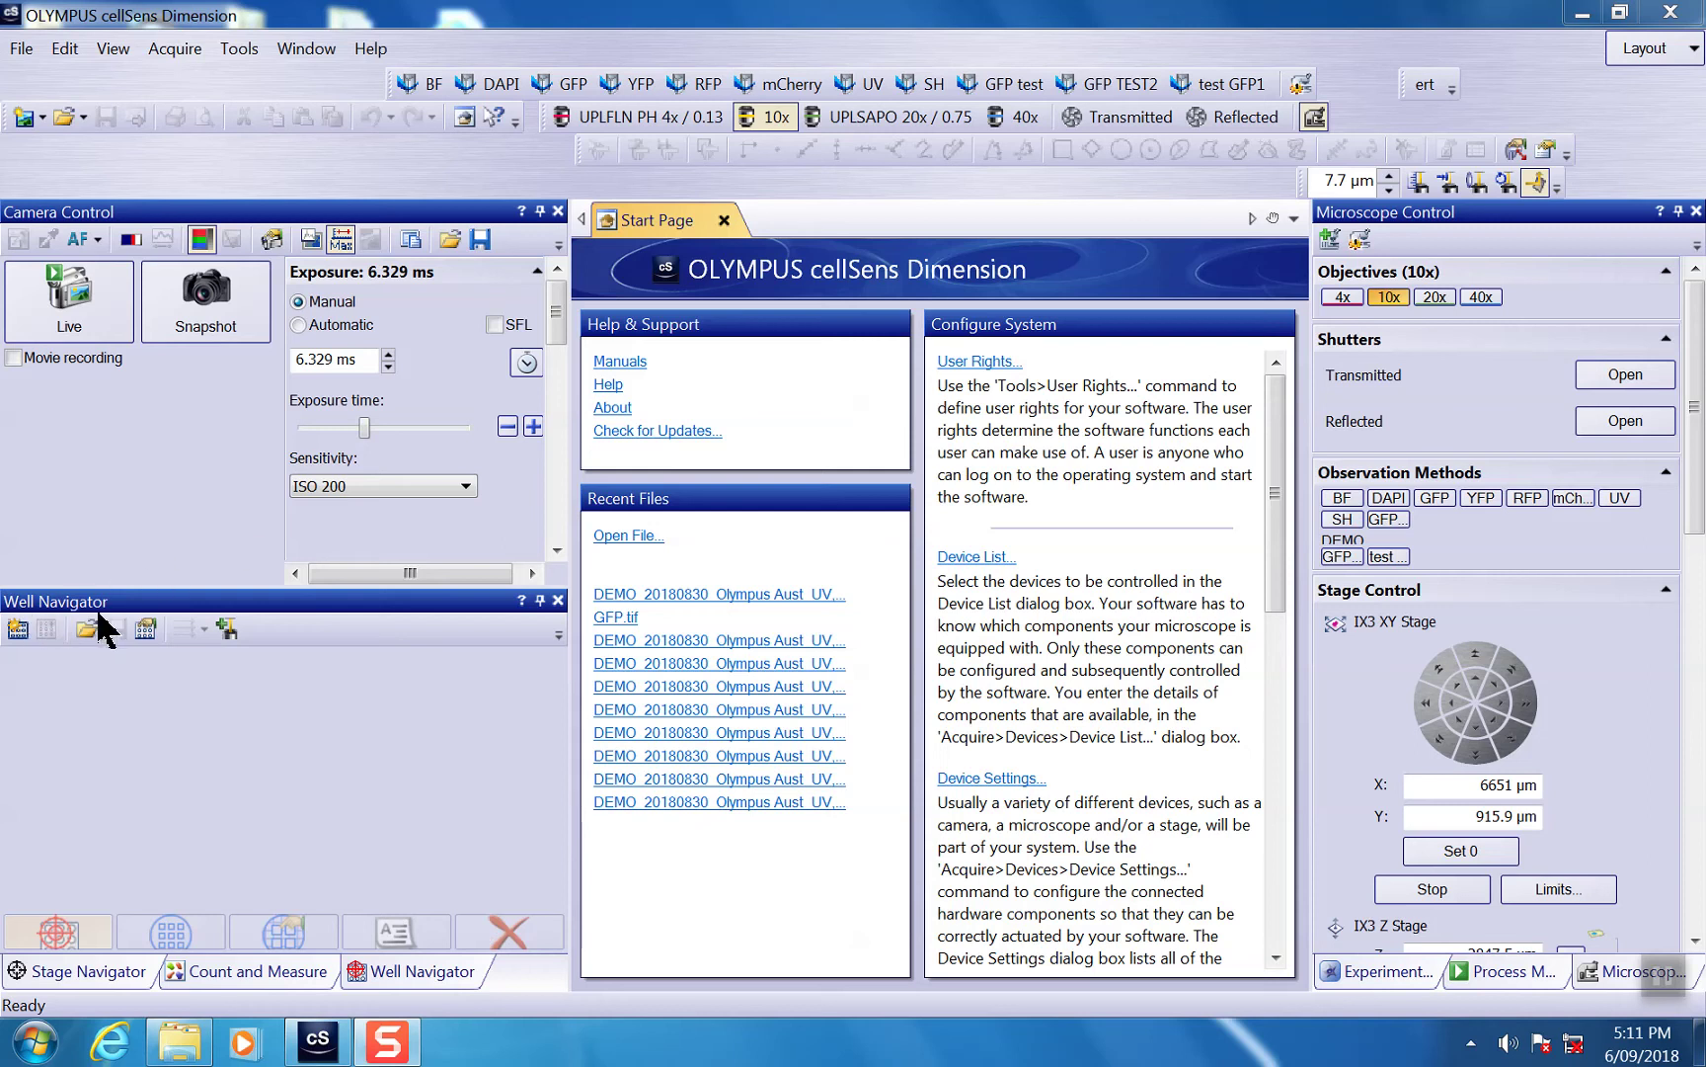
- Open the Well Navigator tool window from the View menu's tool windows
{"action": "left_click", "coordinate": [117, 55]}
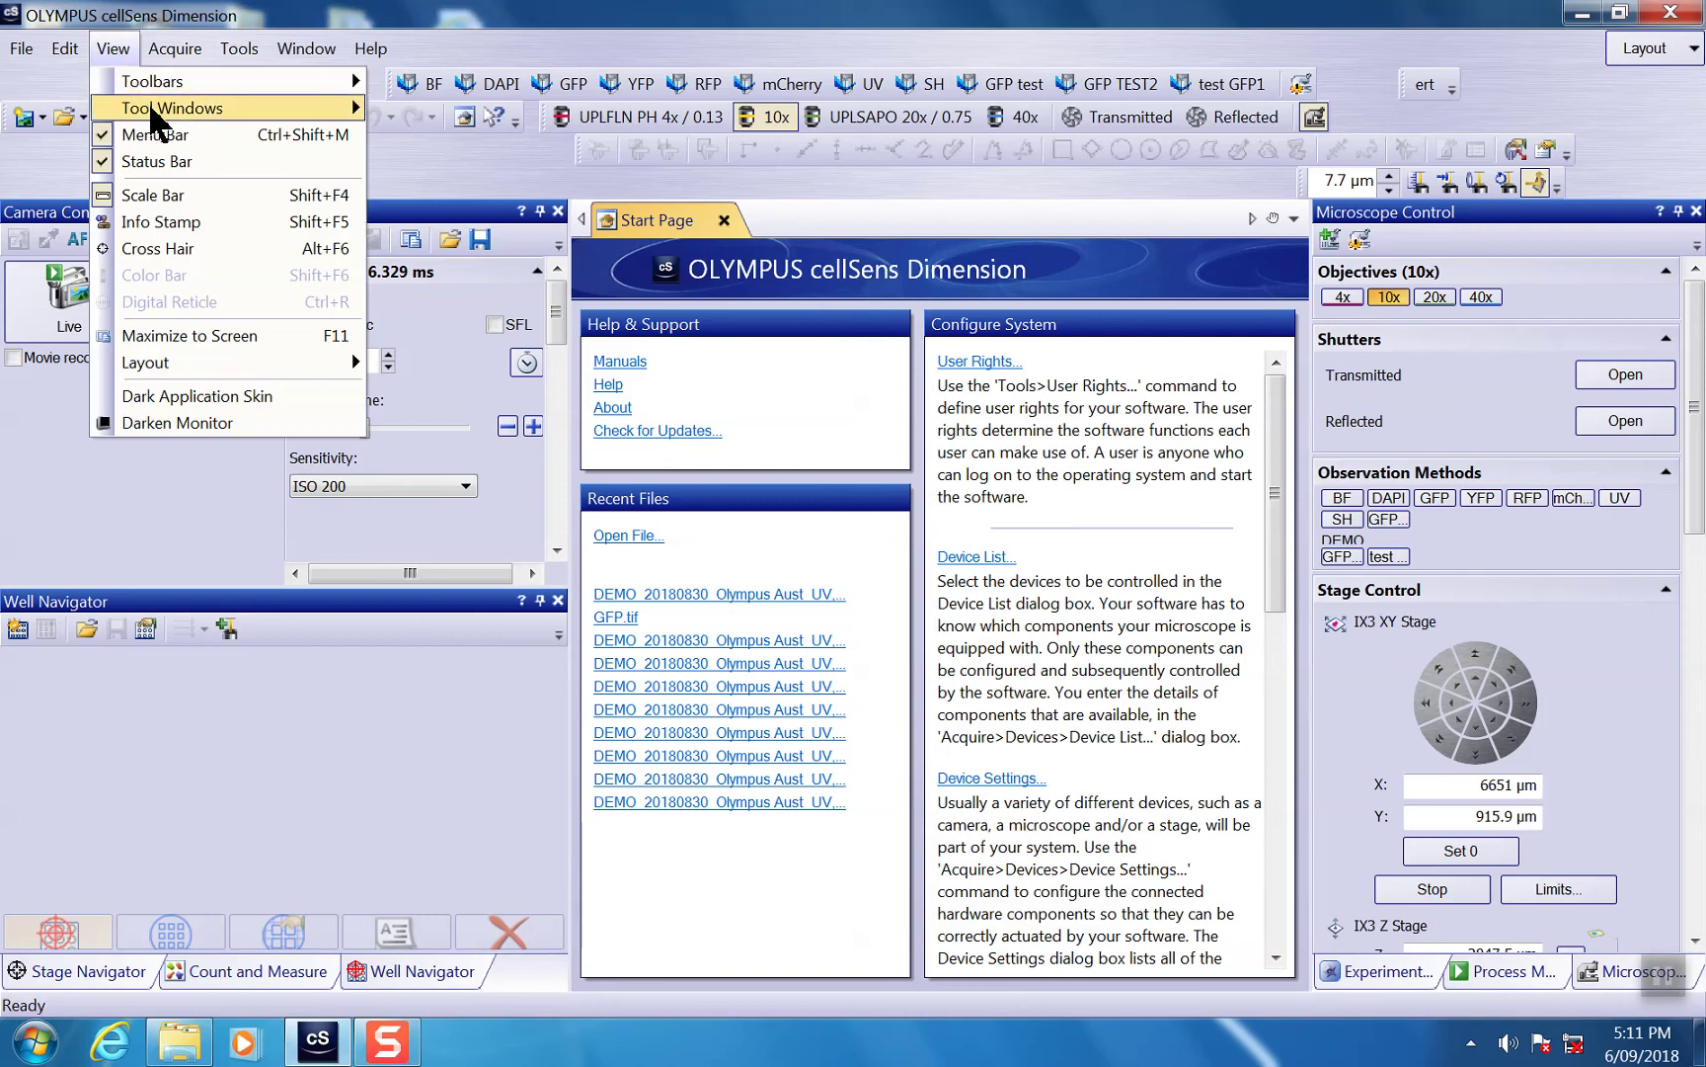
{"action": "mouse_move", "coordinate": [148, 111]}
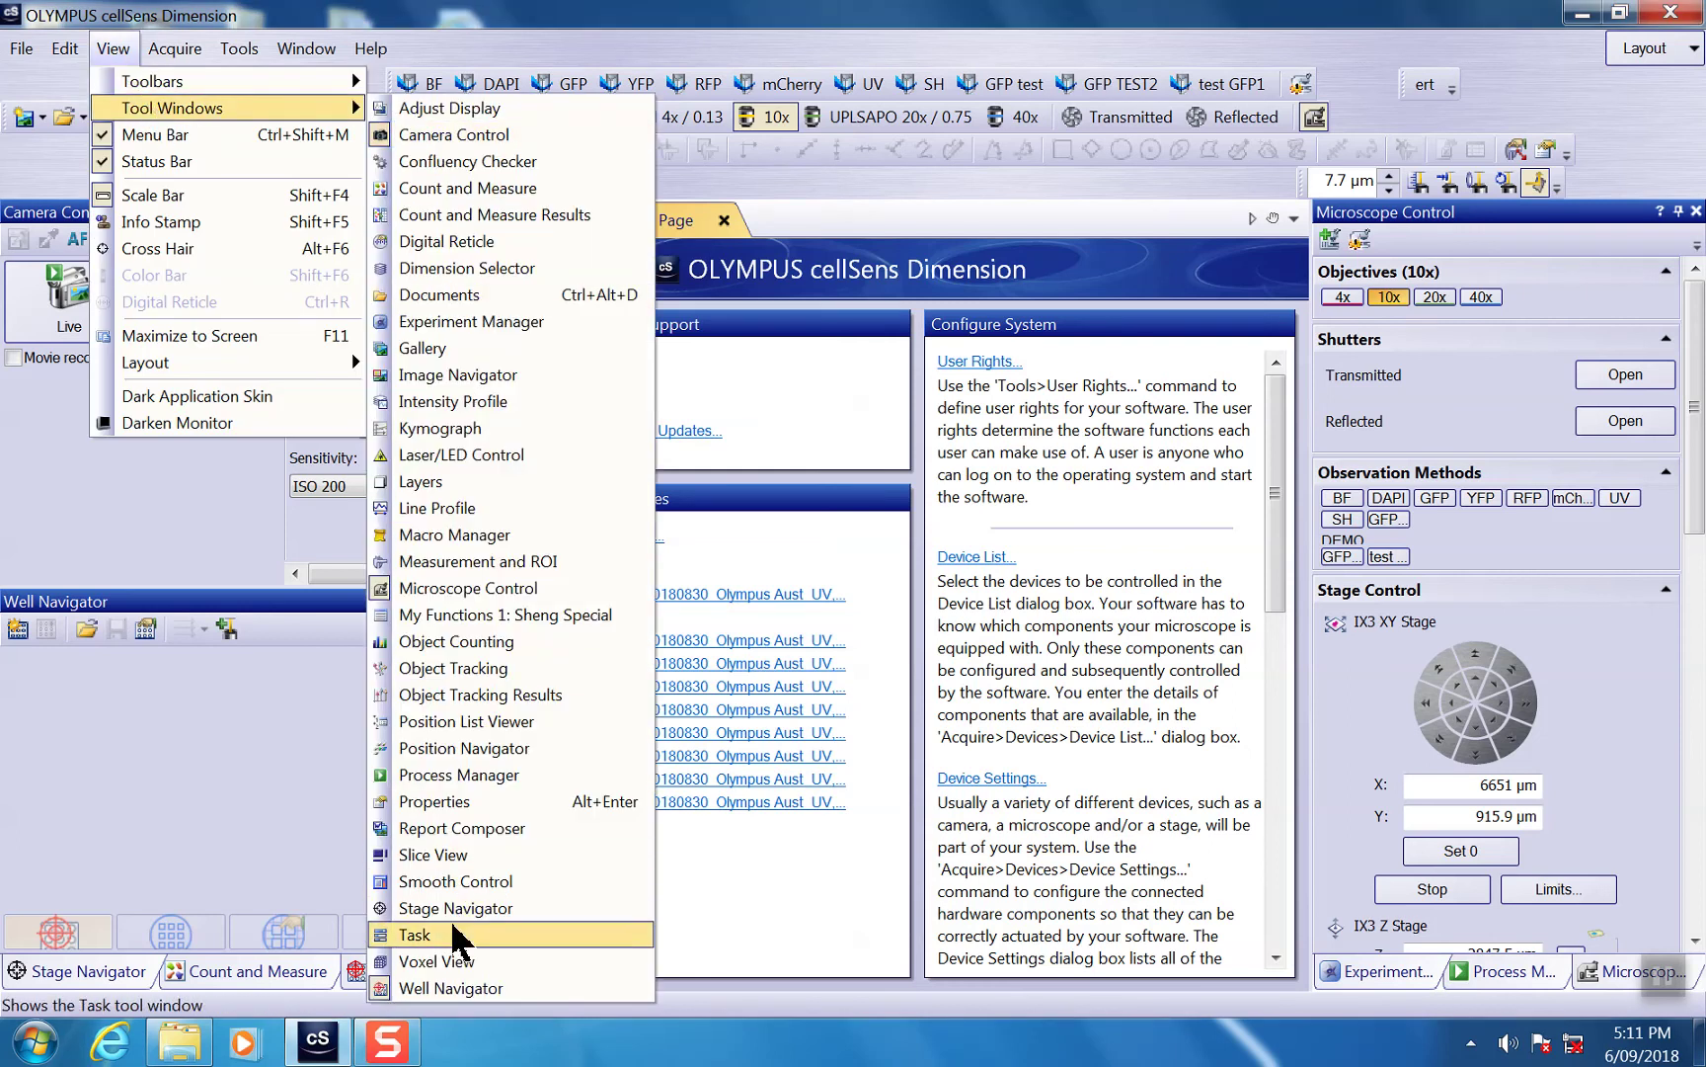
{"action": "left_click", "coordinate": [110, 717]}
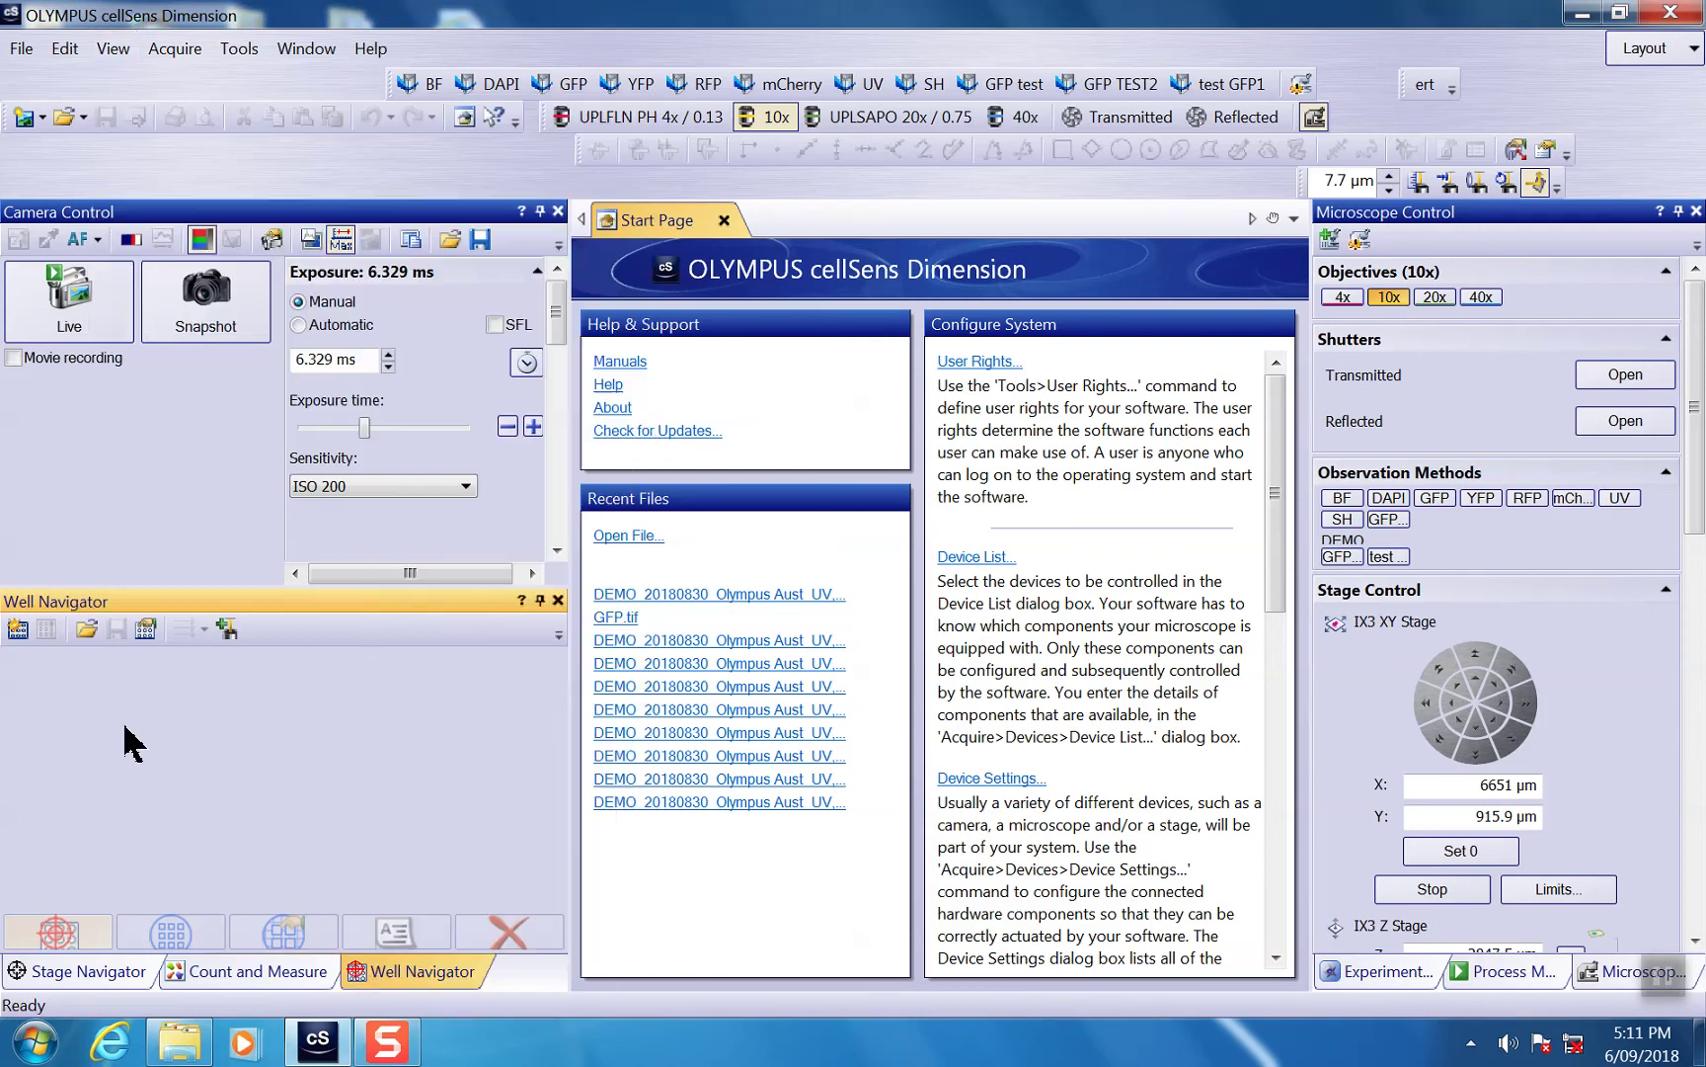
- Create a new Standard 24 well plate (4 × 6), discarding the existing positions
{"action": "left_click", "coordinate": [18, 629]}
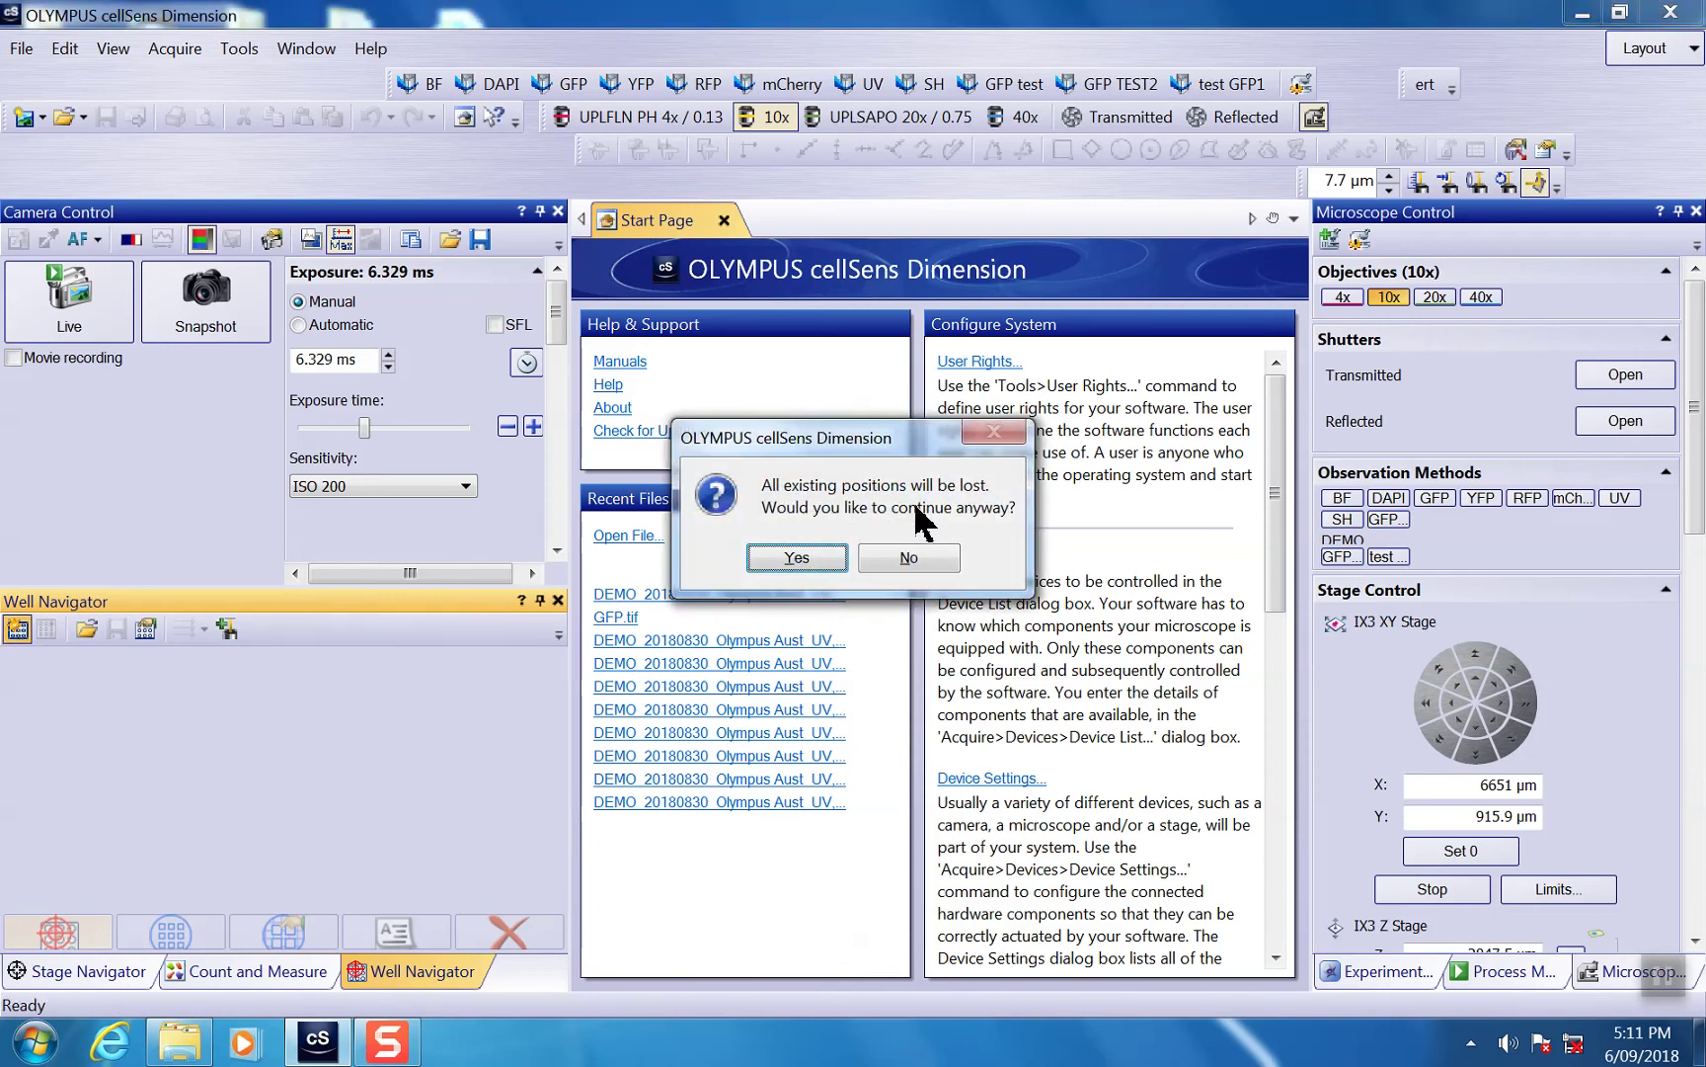
{"action": "left_click", "coordinate": [805, 563]}
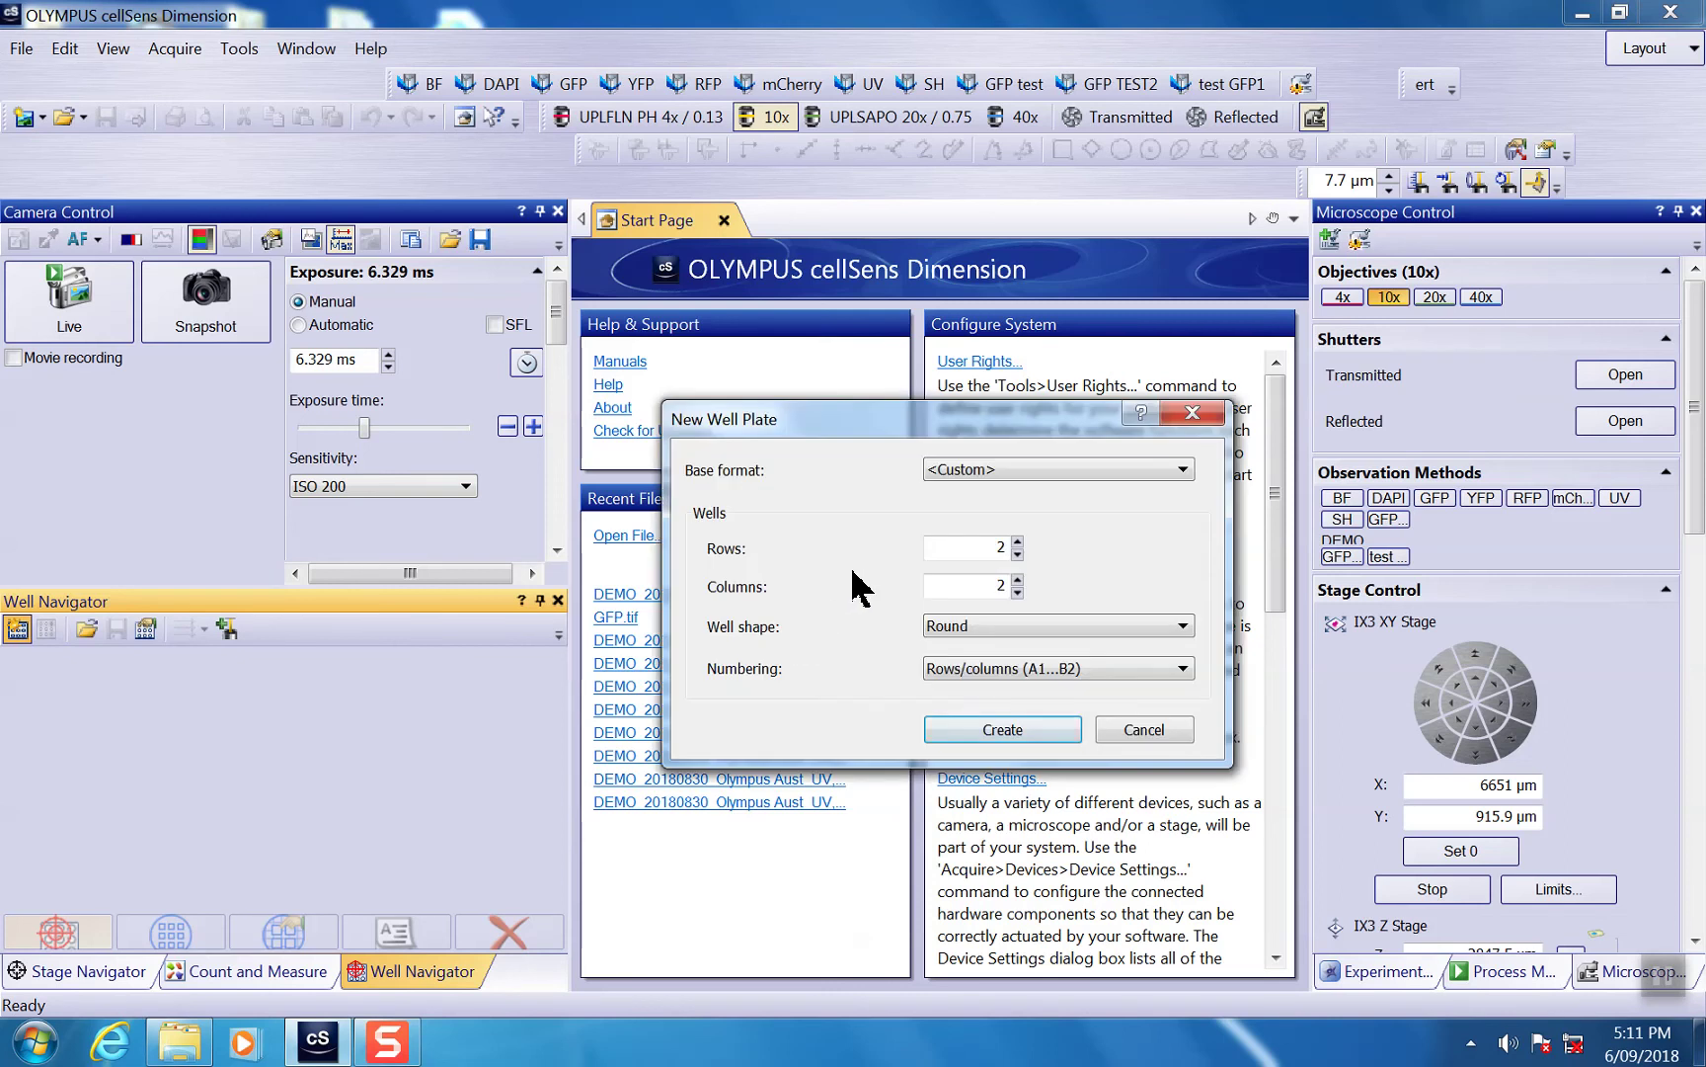
{"action": "left_click", "coordinate": [1165, 470]}
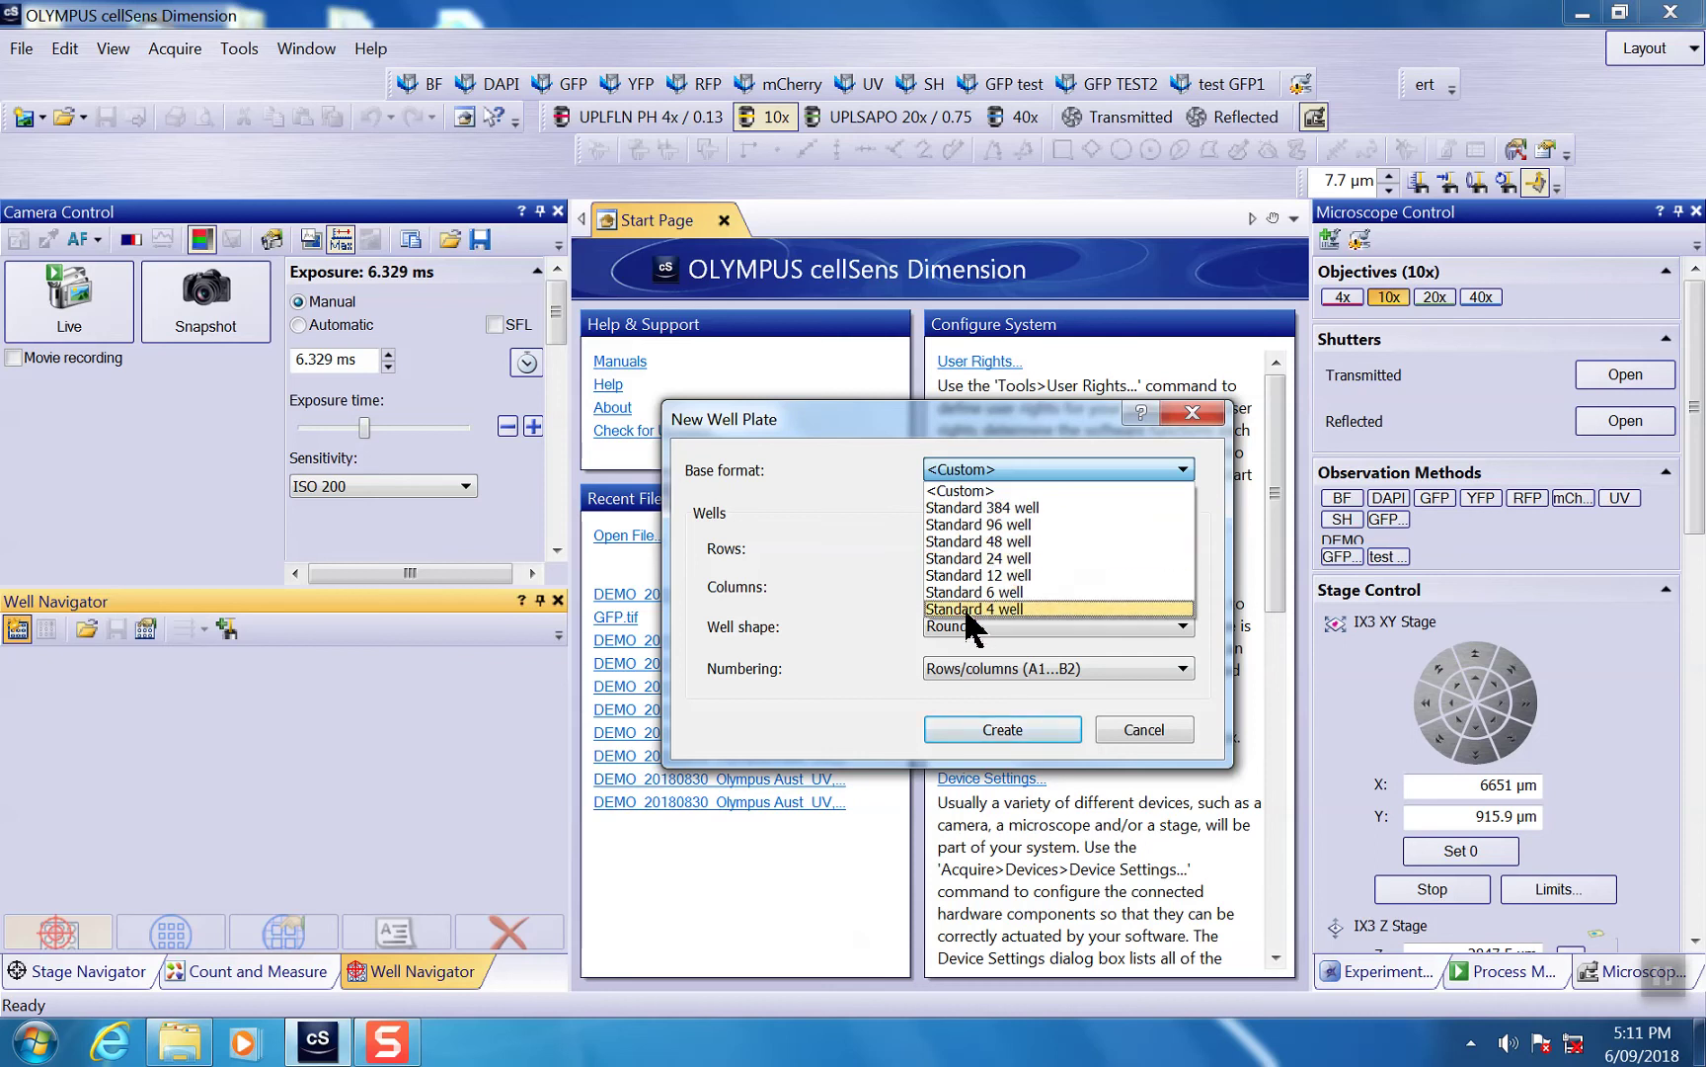
{"action": "left_click", "coordinate": [870, 571]}
{"action": "left_click", "coordinate": [1114, 470]}
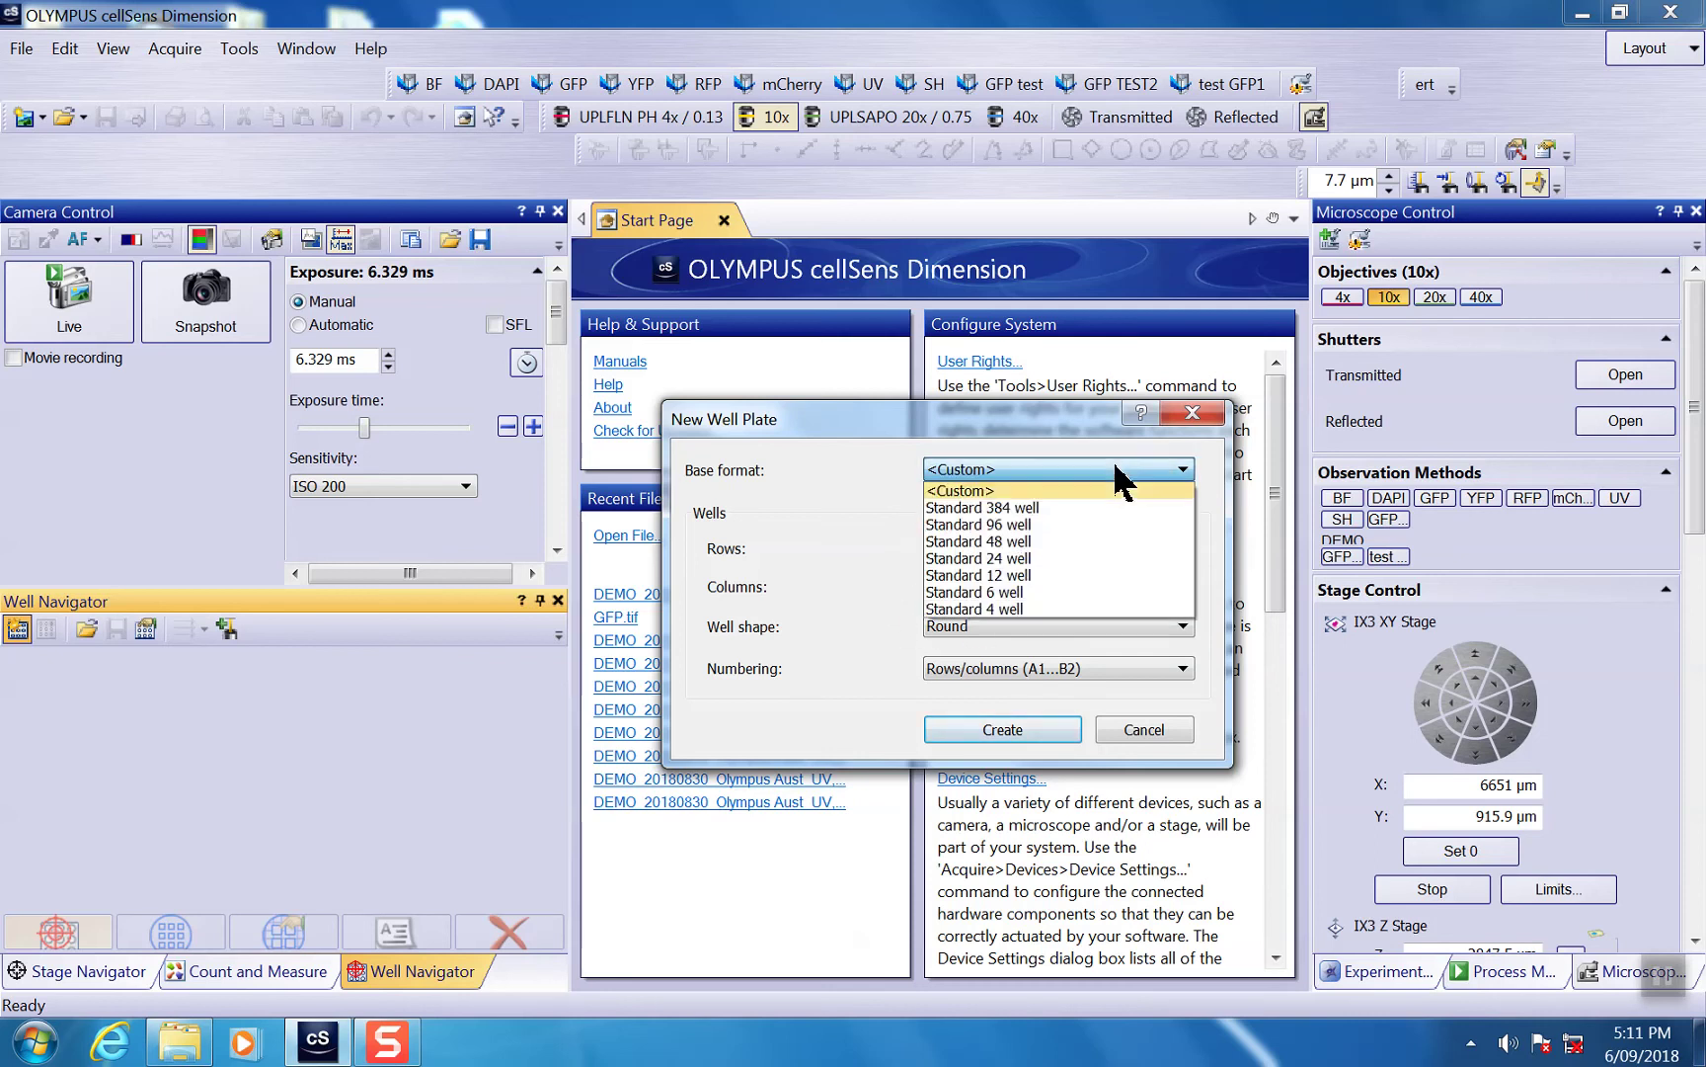
{"action": "left_click", "coordinate": [995, 557]}
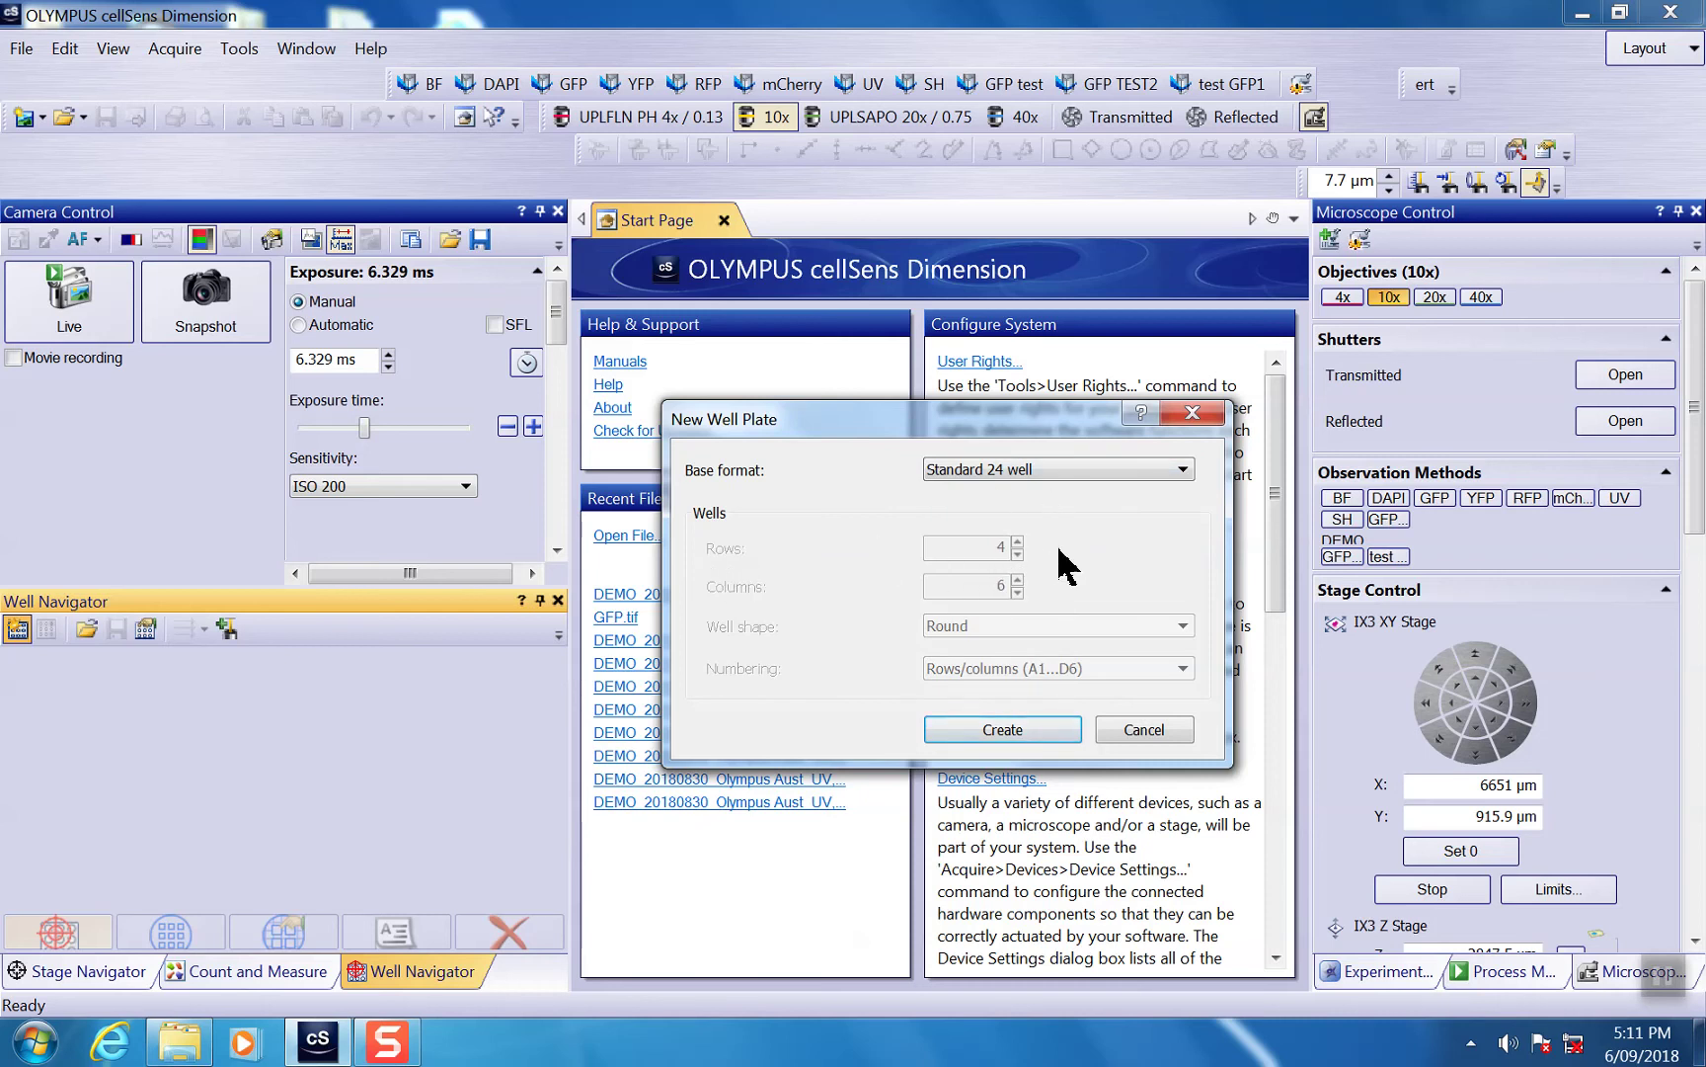
{"action": "left_click", "coordinate": [1002, 730]}
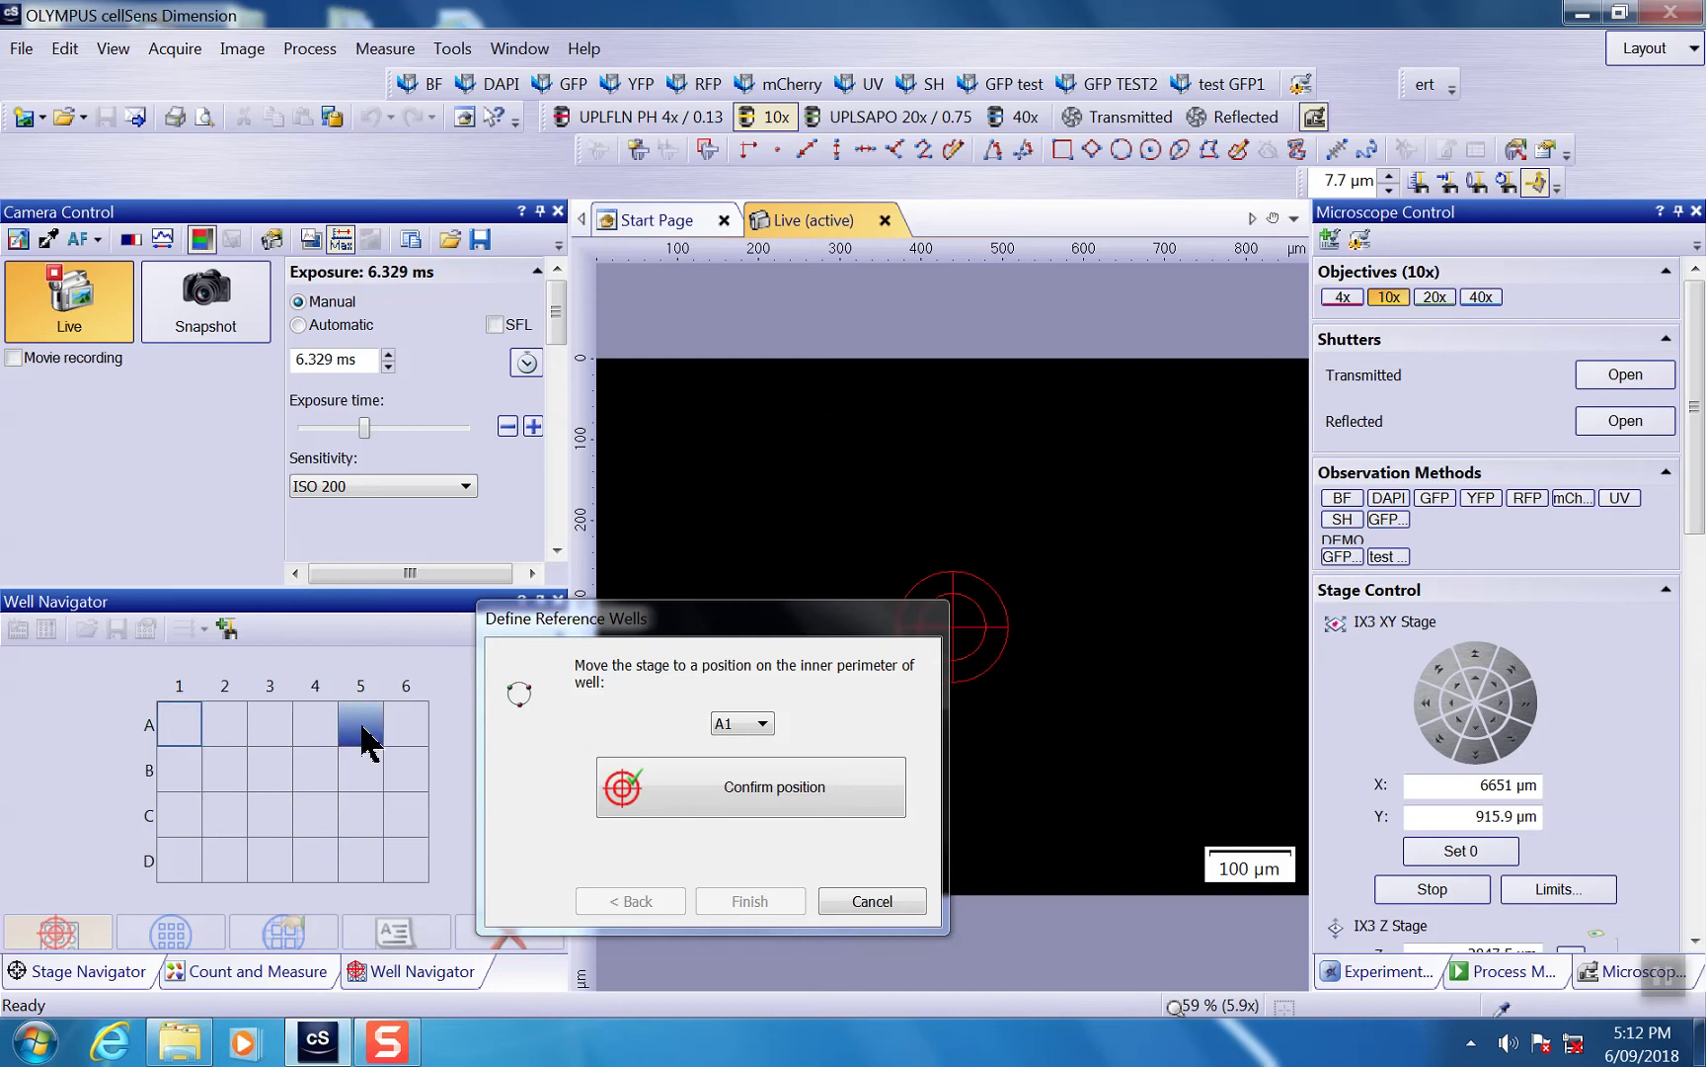
- Cancel the Define Reference Wells dialog without setting any reference wells
{"action": "left_click", "coordinate": [874, 902]}
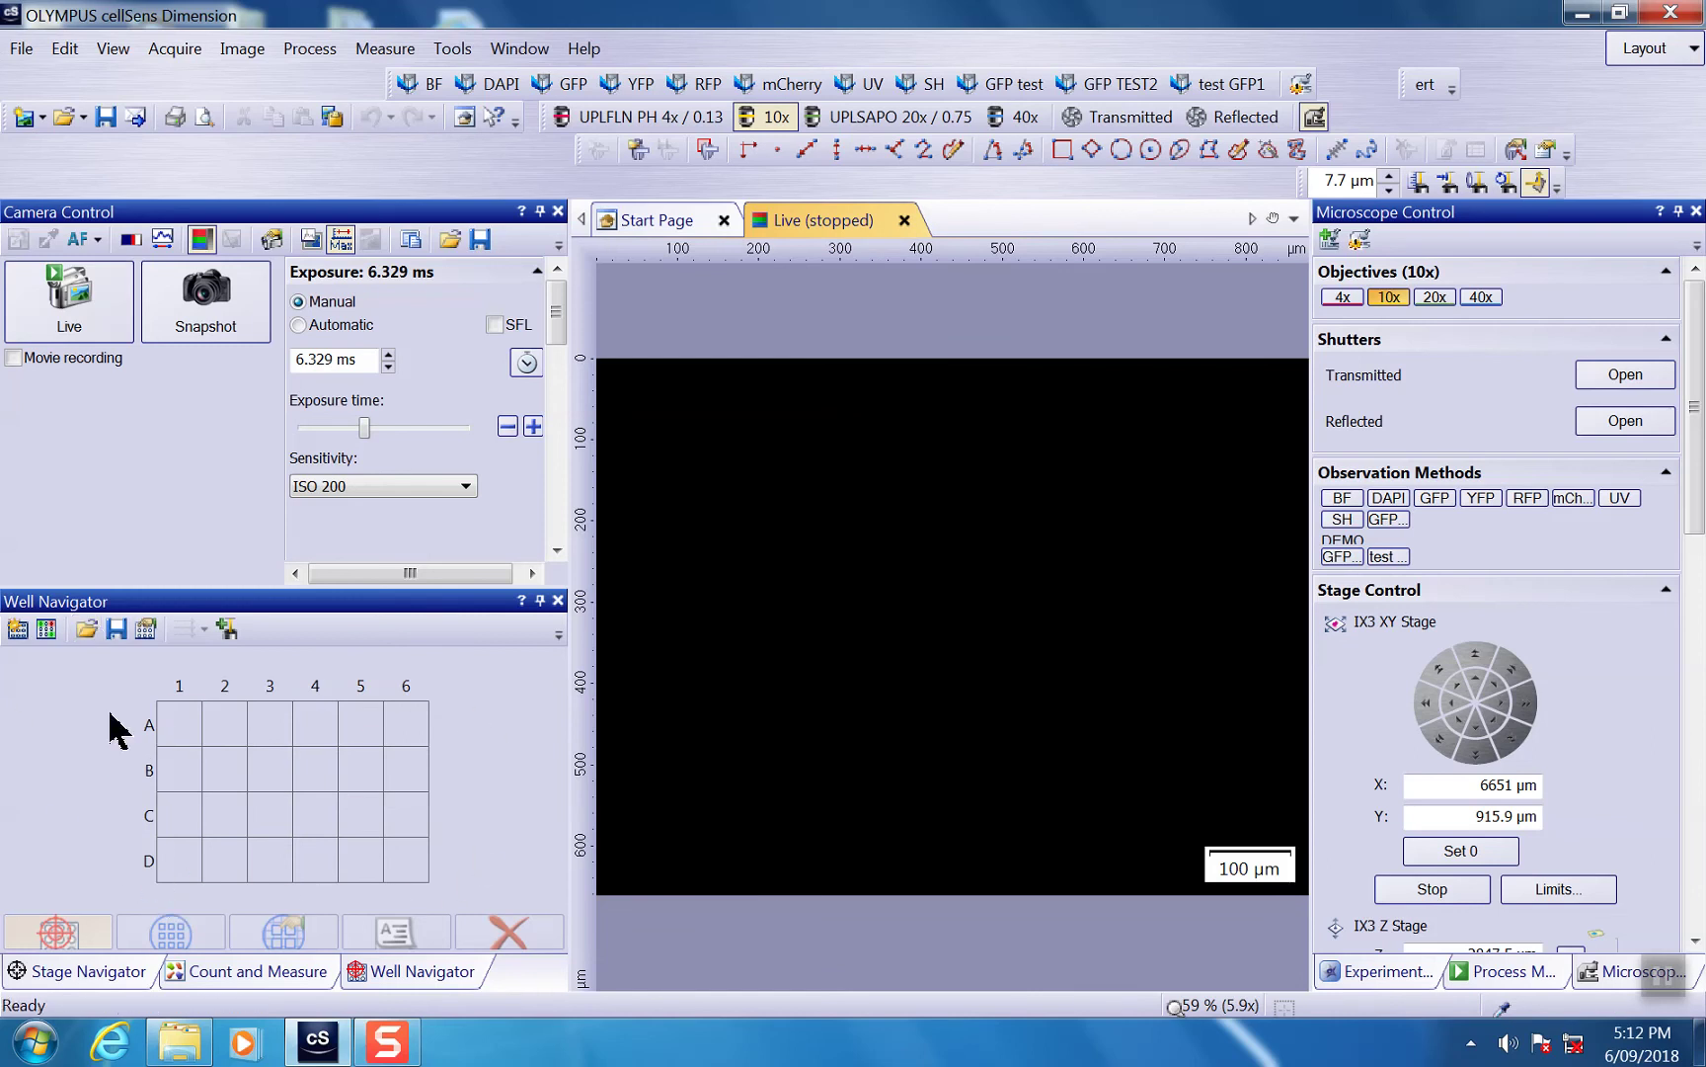
- Load the saved 24-well plate definition in place of the unsaved plate
{"action": "left_click", "coordinate": [87, 632]}
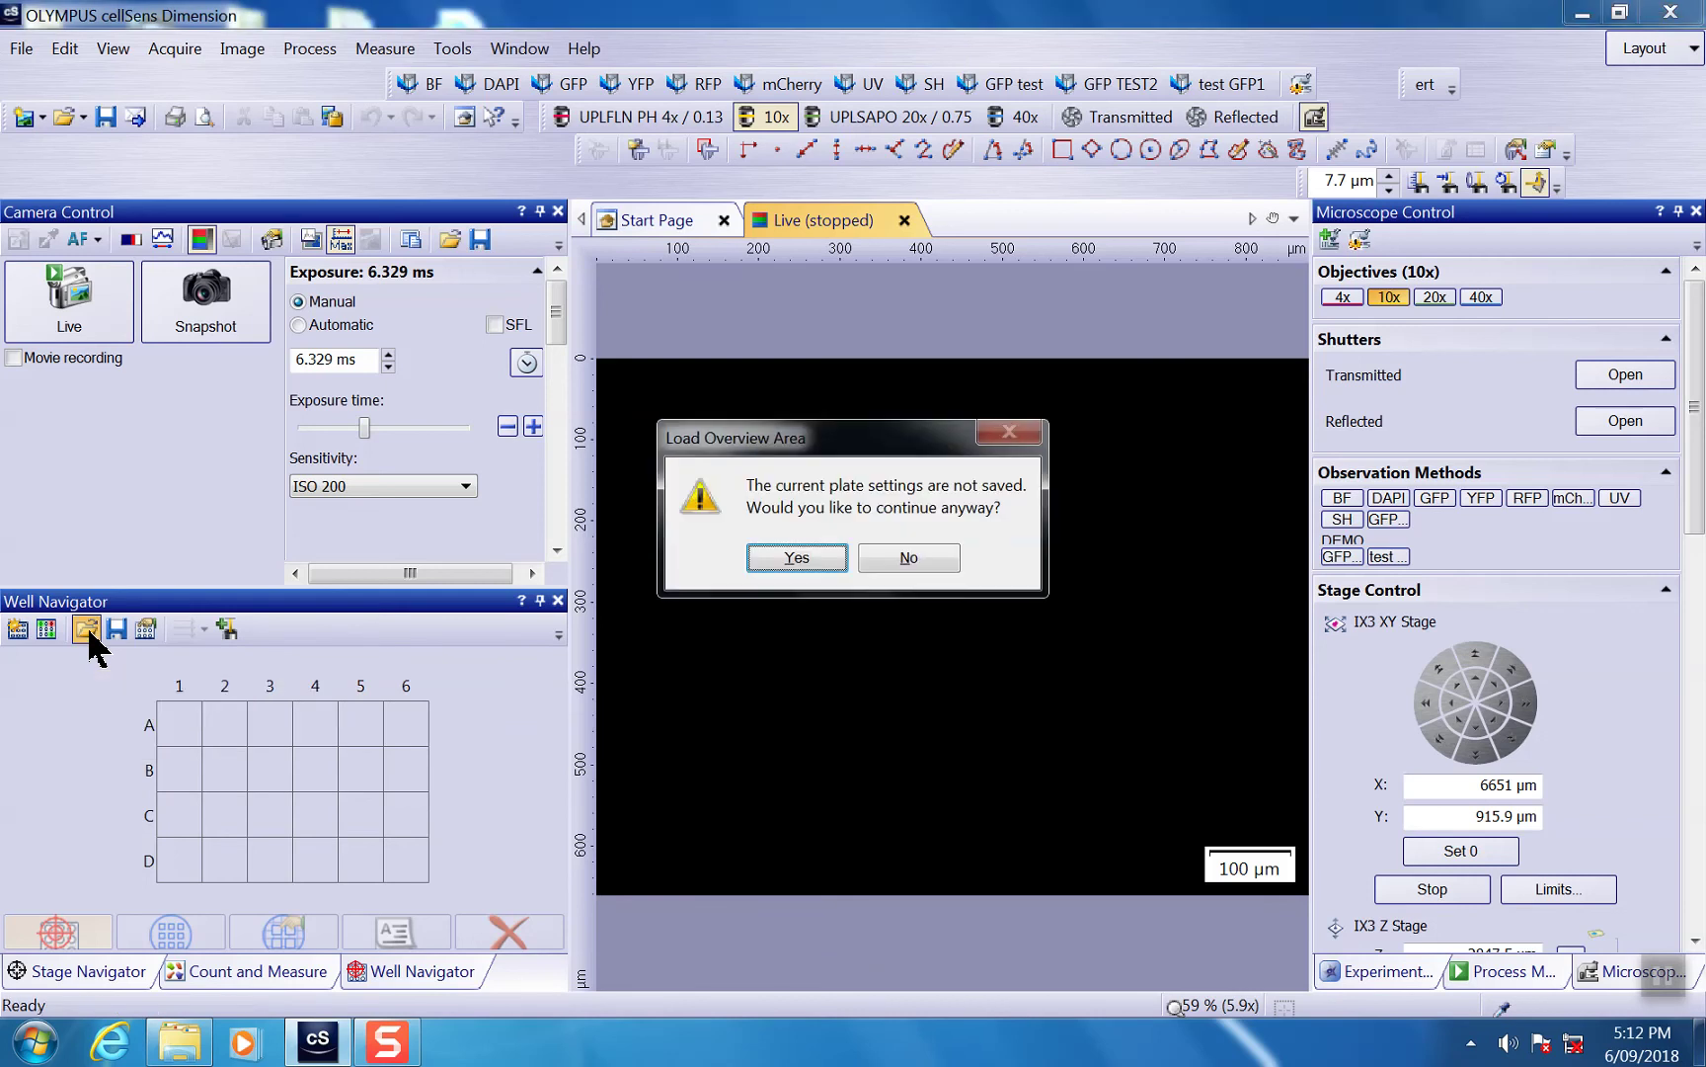
{"action": "left_click", "coordinate": [800, 559]}
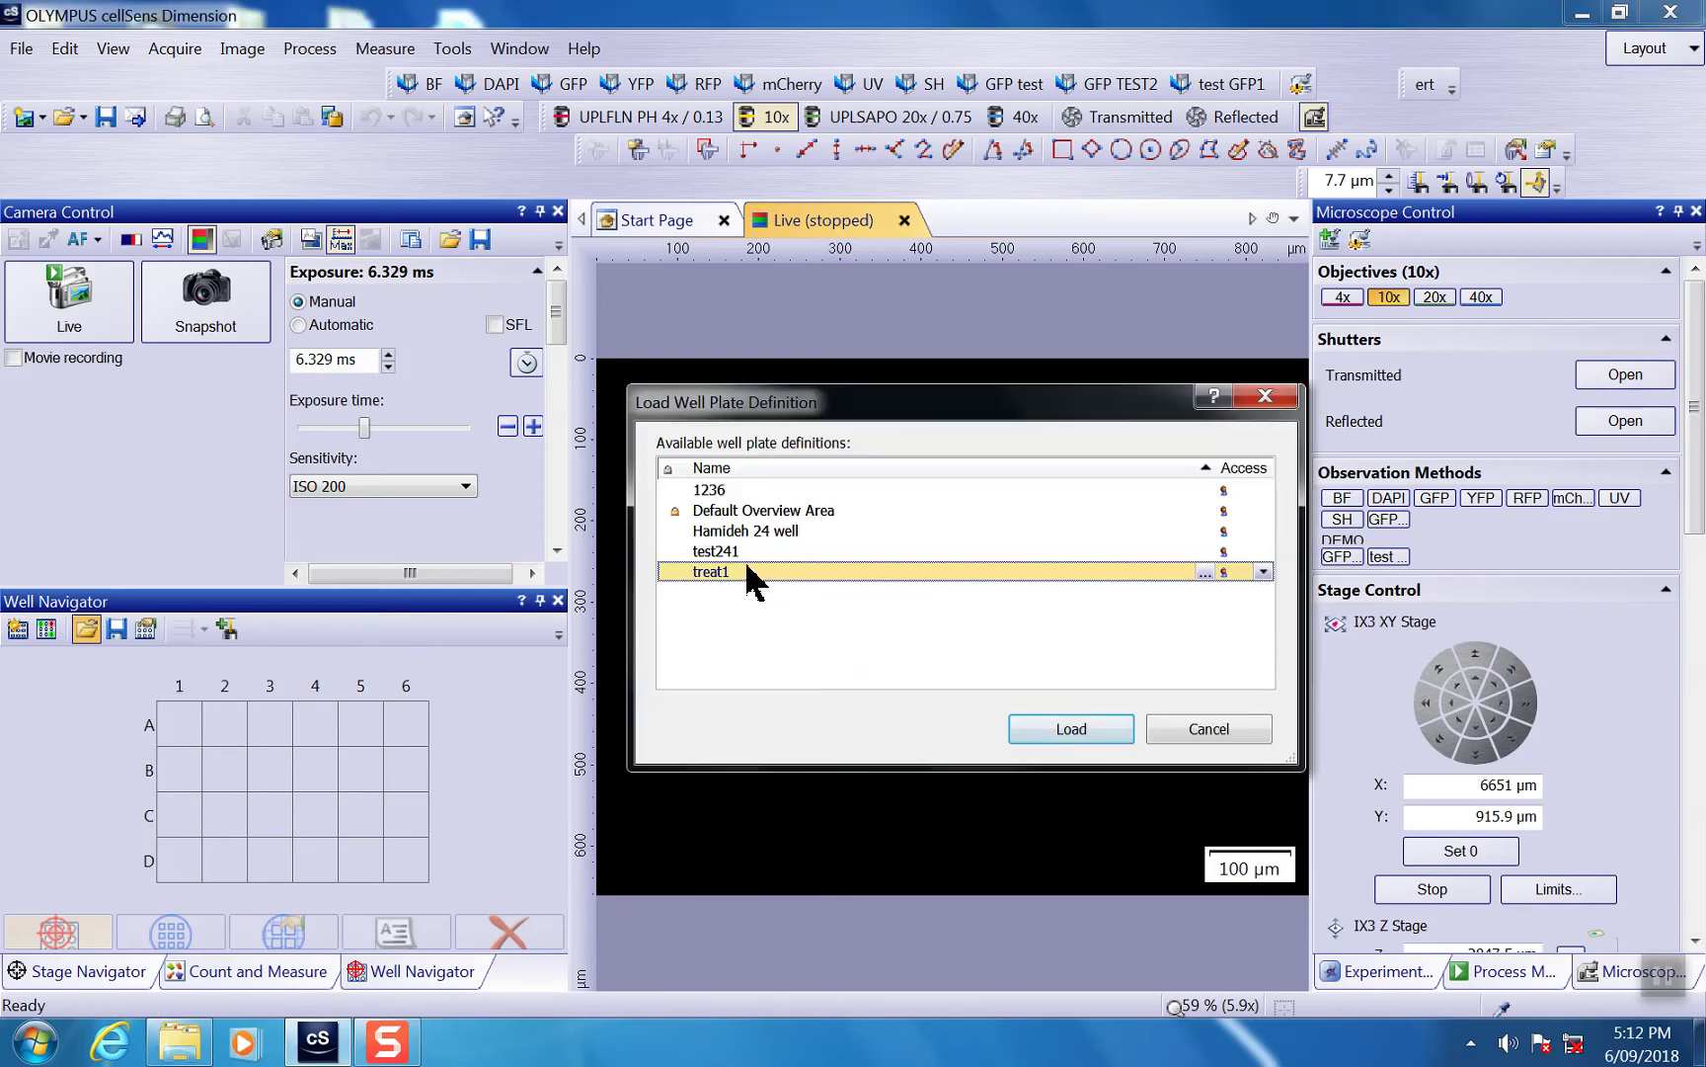
{"action": "left_click", "coordinate": [758, 532]}
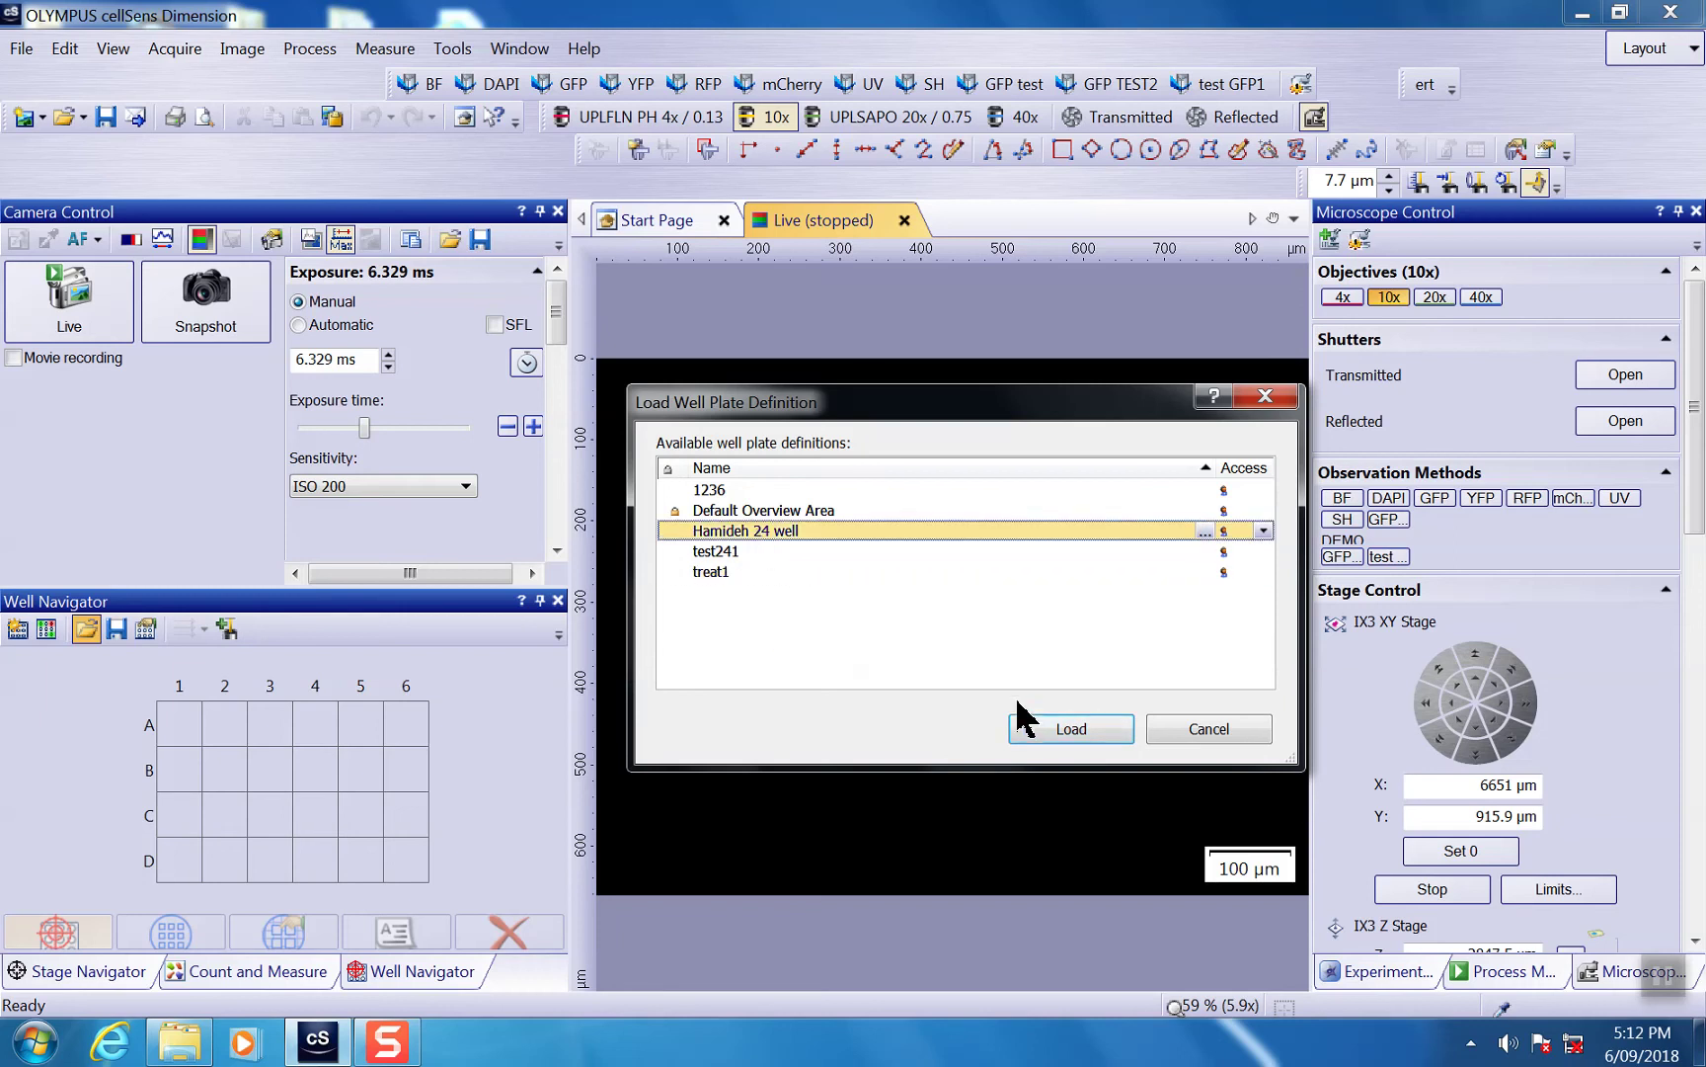
{"action": "left_click", "coordinate": [1069, 731]}
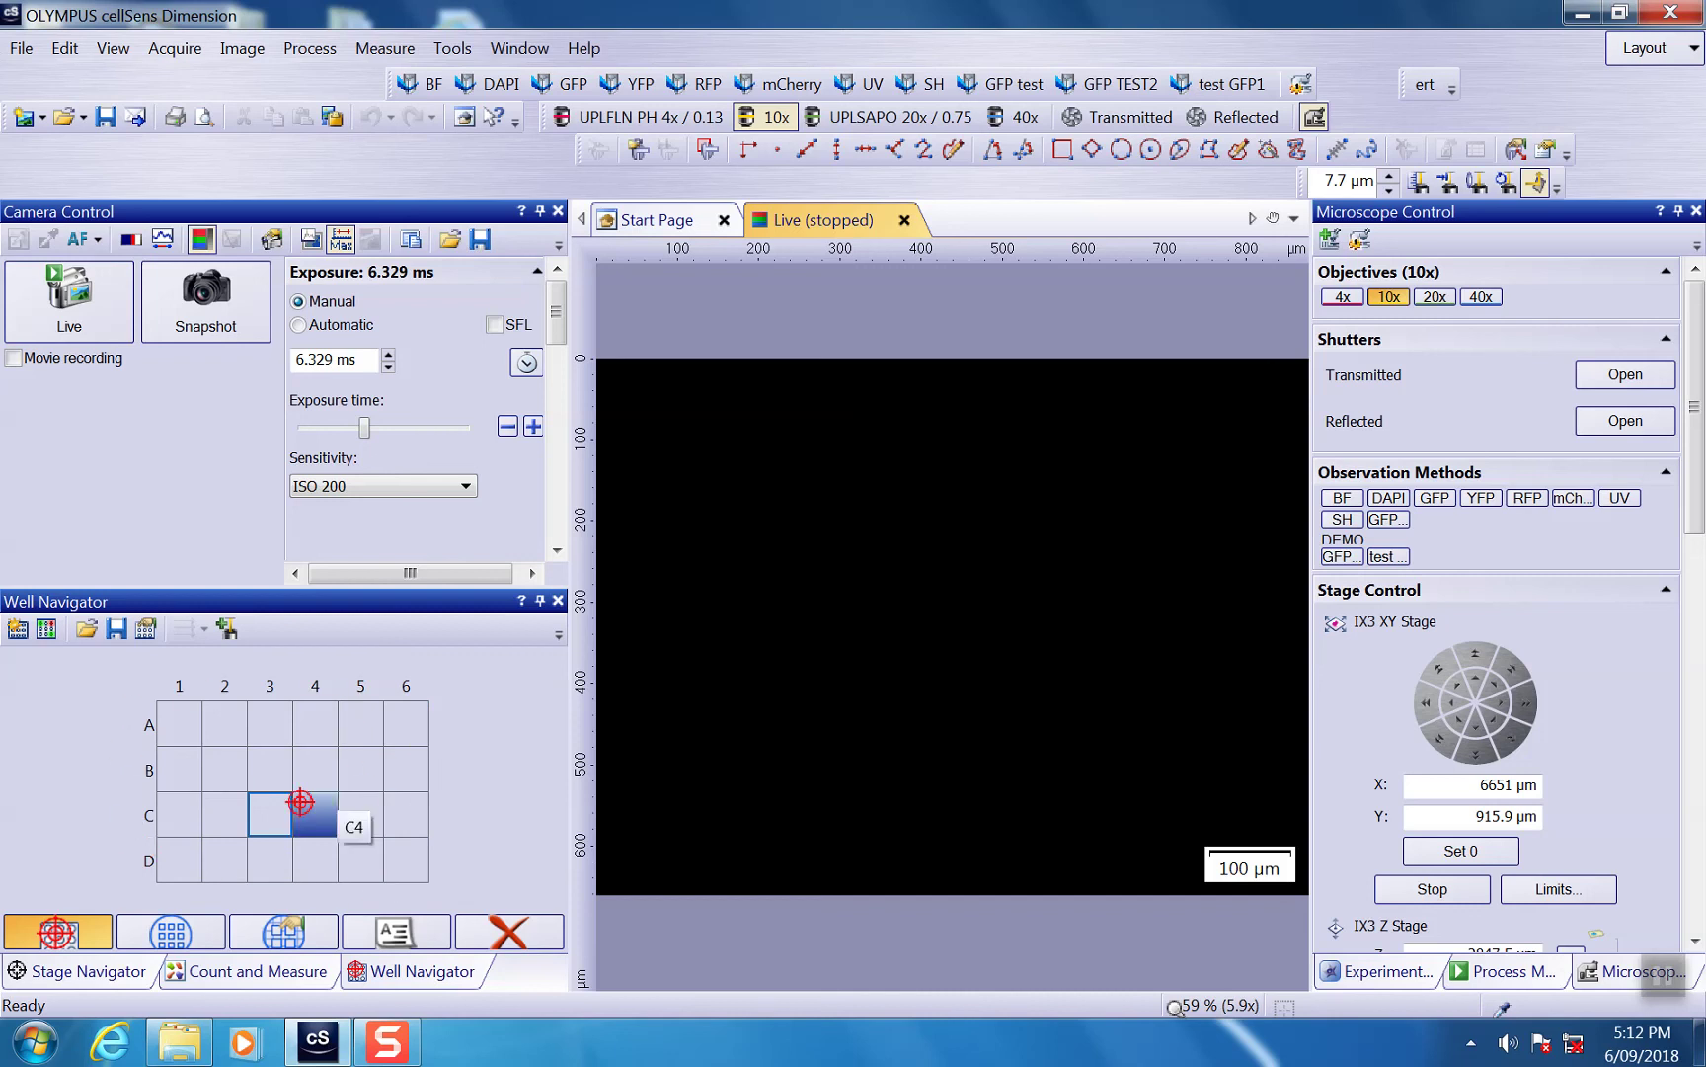
- Move the stage by well, first to A1 and then to A5
{"action": "left_click", "coordinate": [61, 938]}
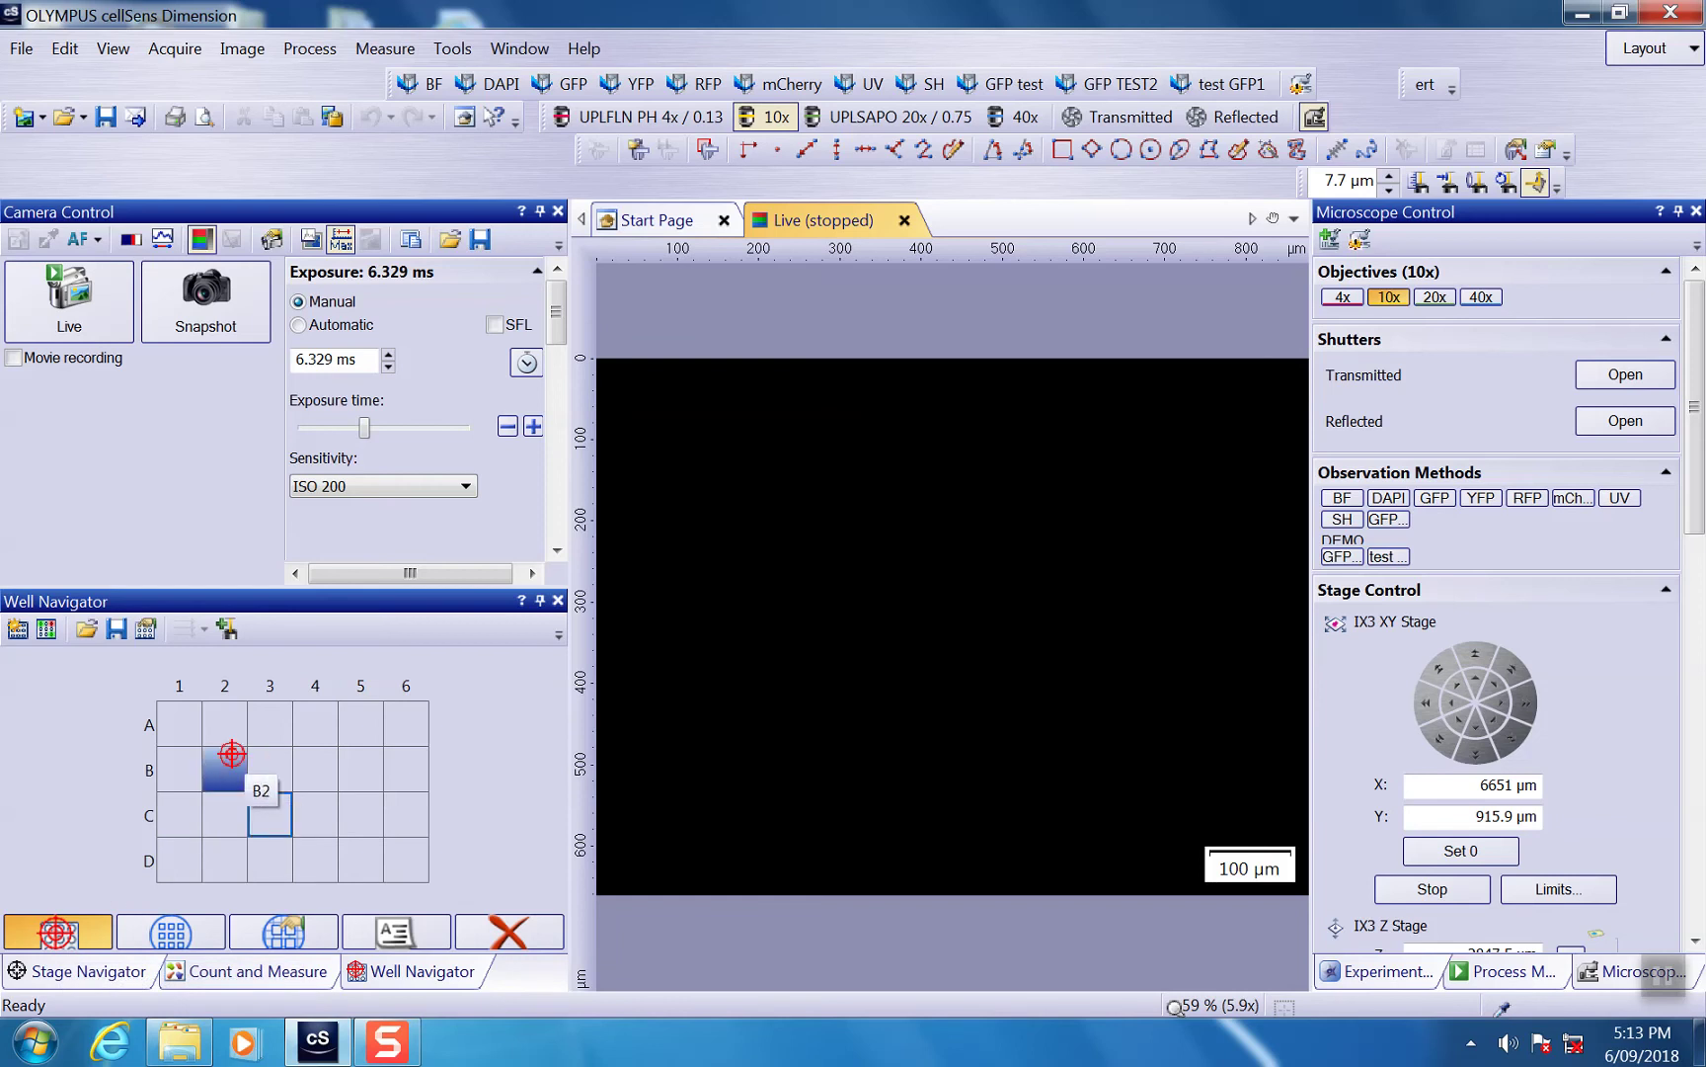
{"action": "left_click", "coordinate": [182, 727]}
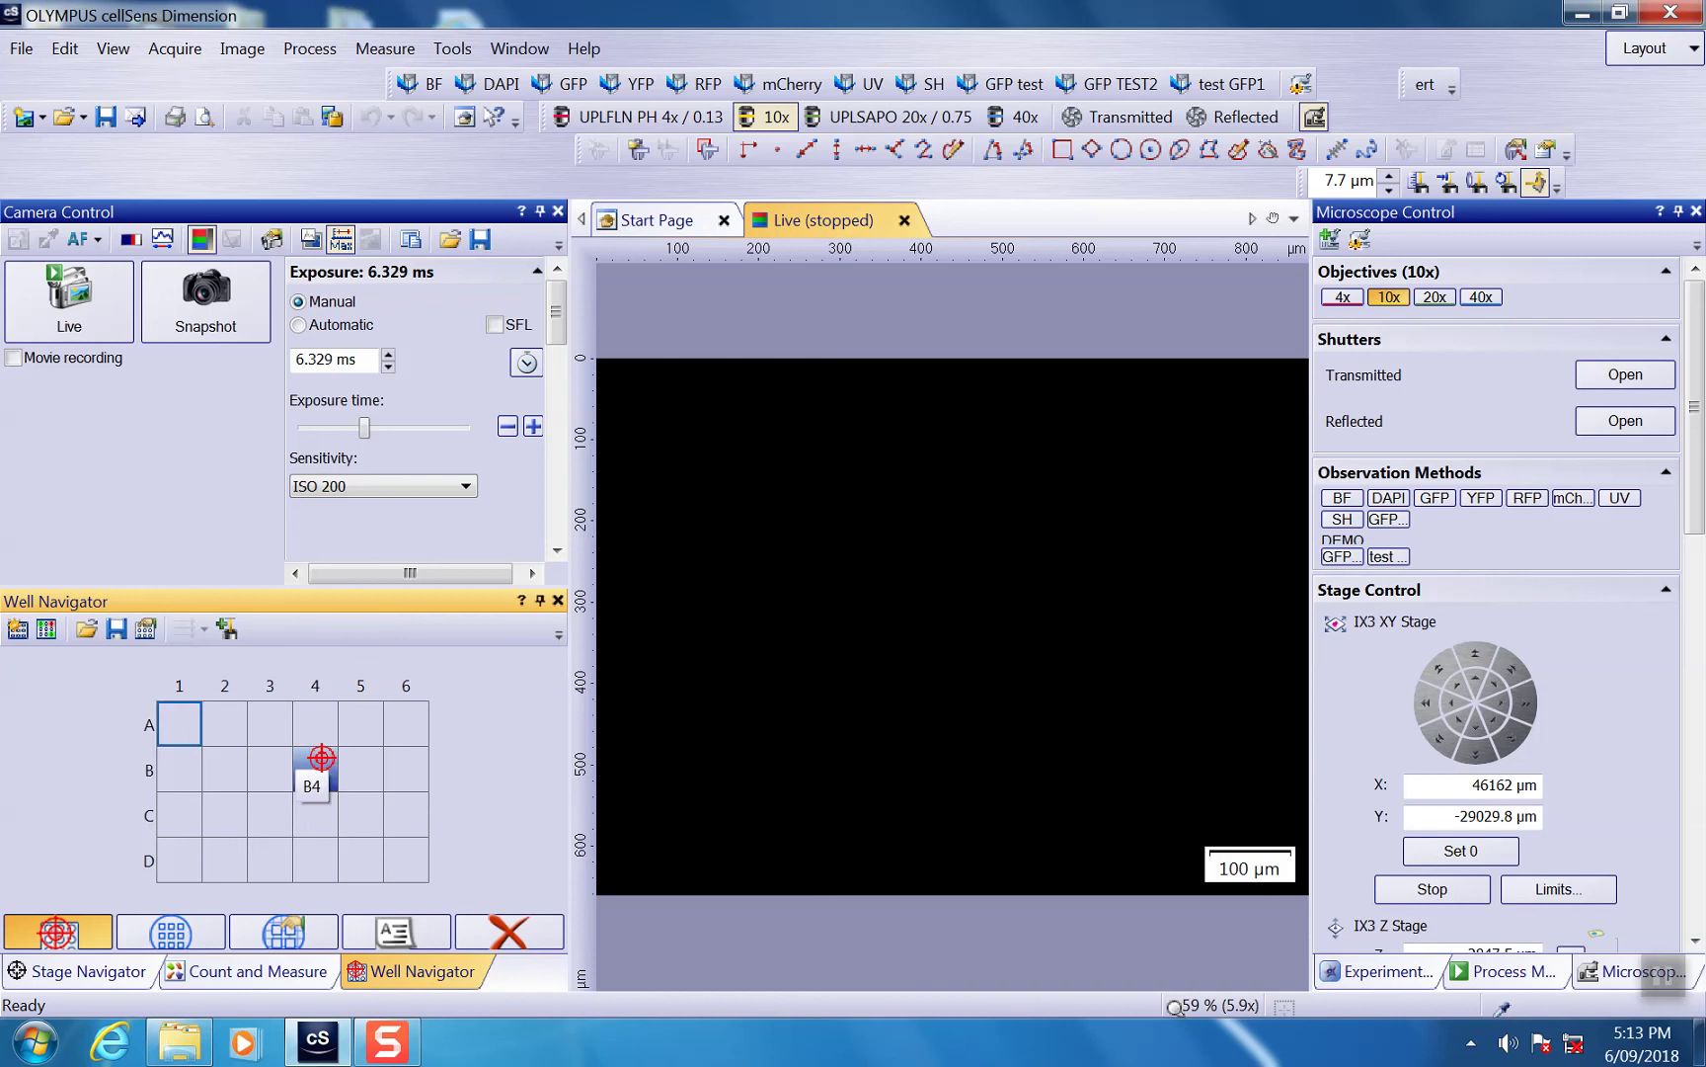
{"action": "left_click", "coordinate": [355, 742]}
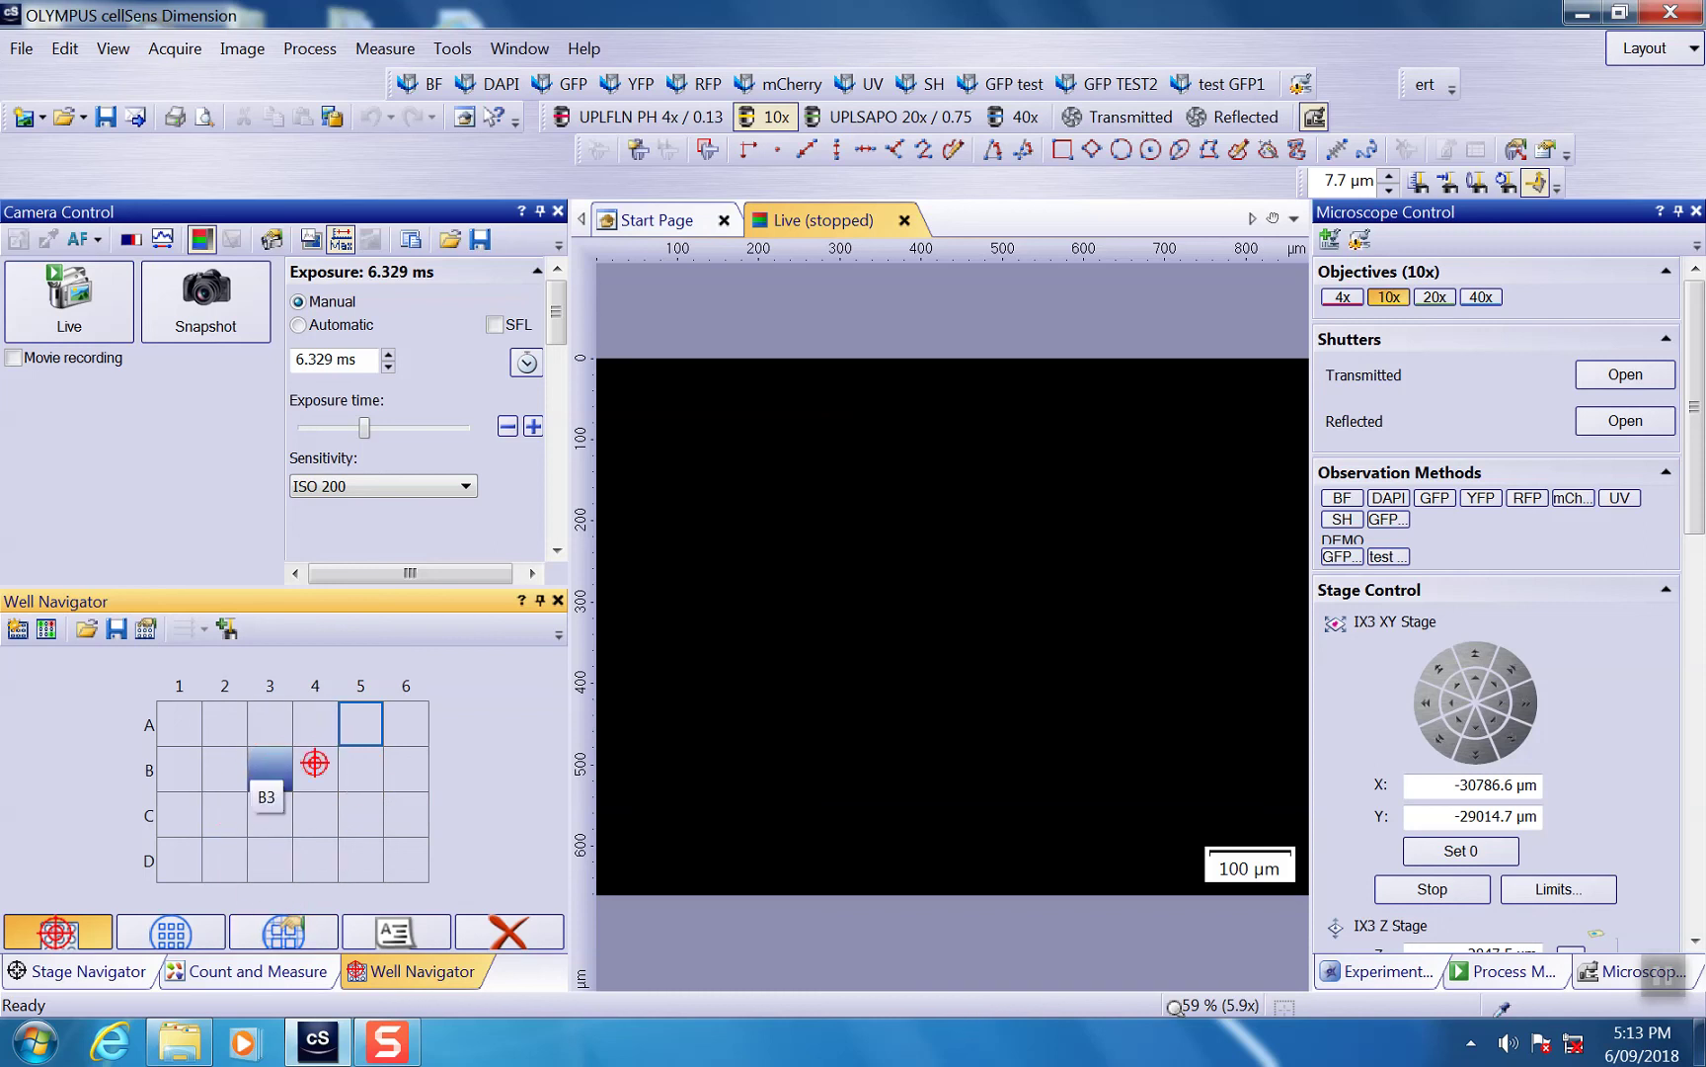
- Define a Single frames pattern on a Custom rectangle: 5 × 5 frames at 1000 µm spacing
{"action": "left_click", "coordinate": [292, 936]}
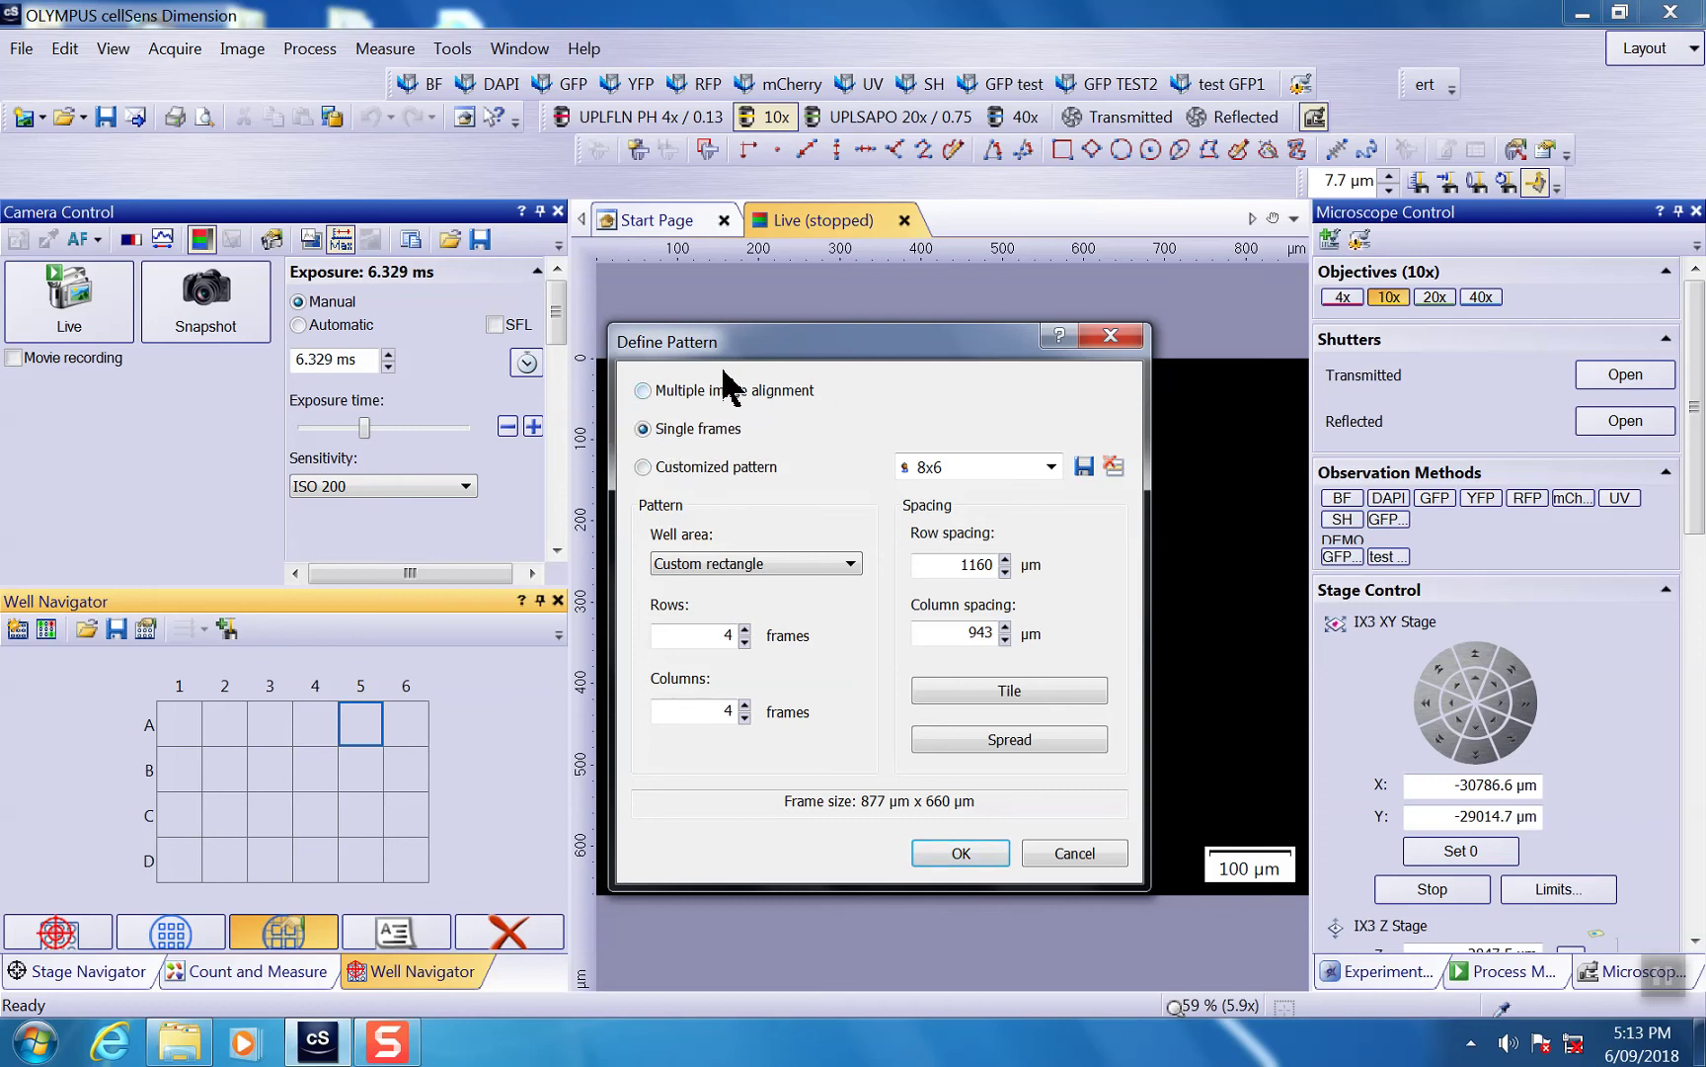
{"action": "left_click", "coordinate": [642, 390]}
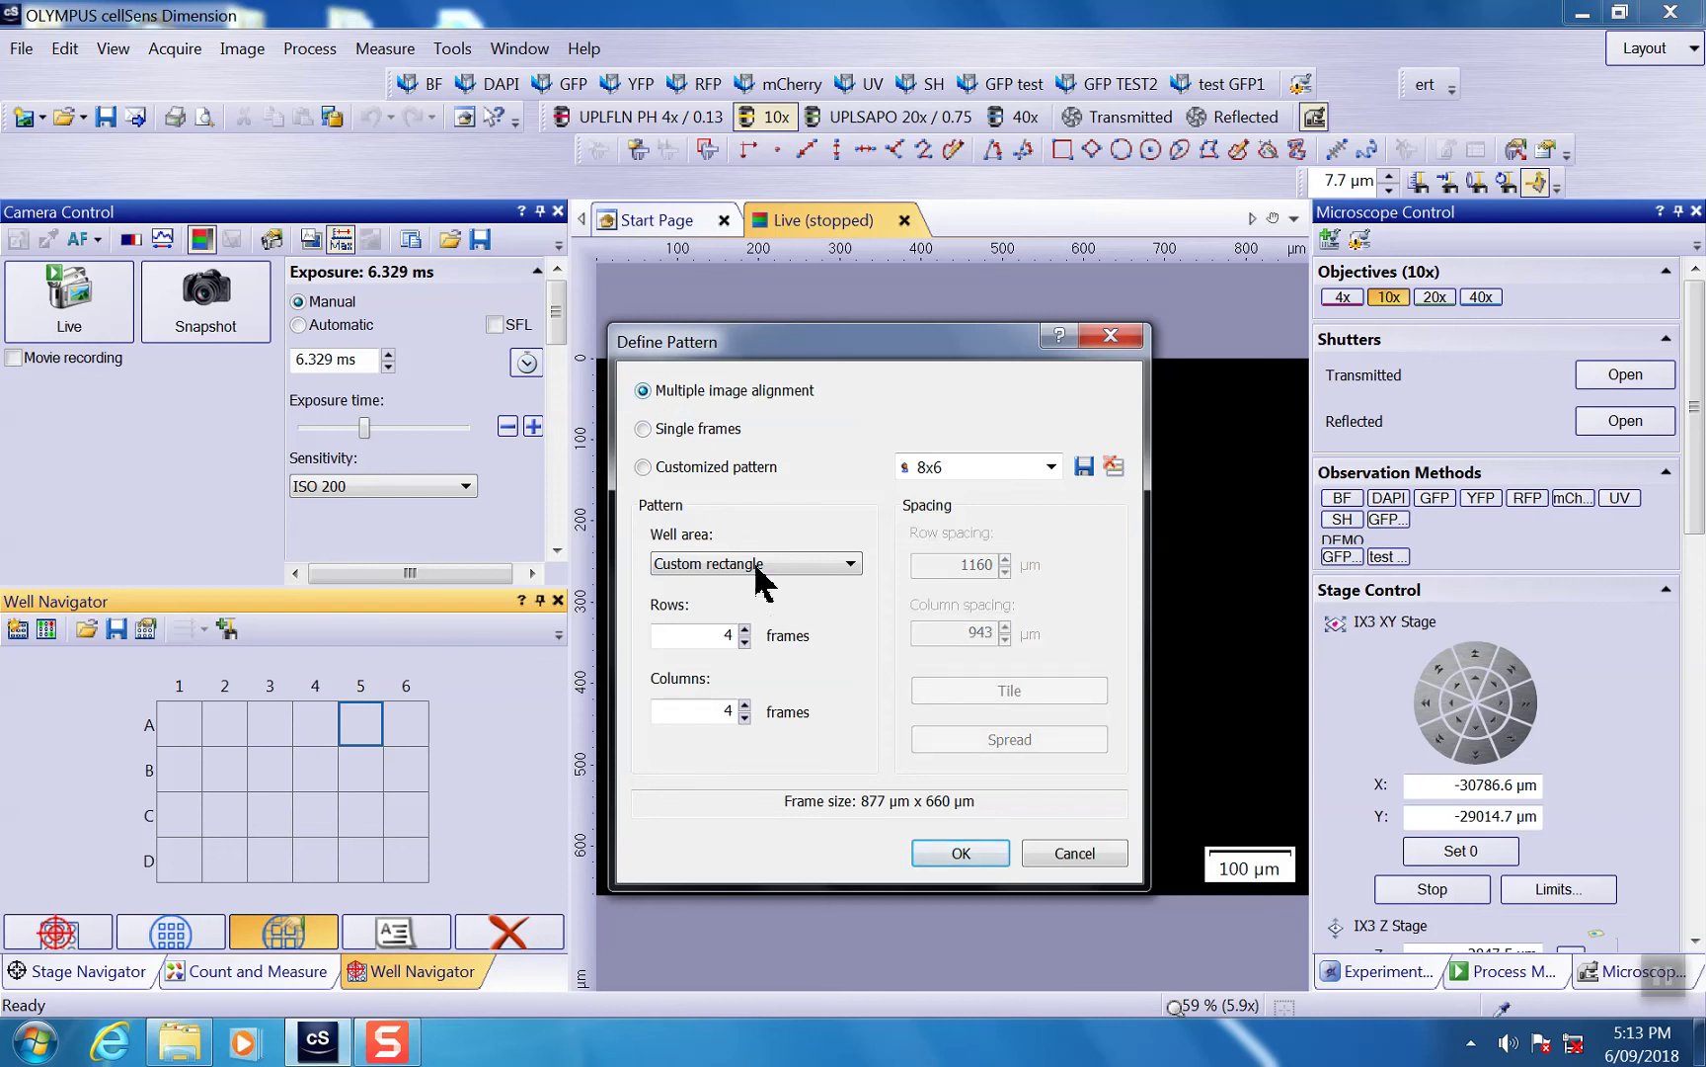
{"action": "left_click", "coordinate": [847, 564]}
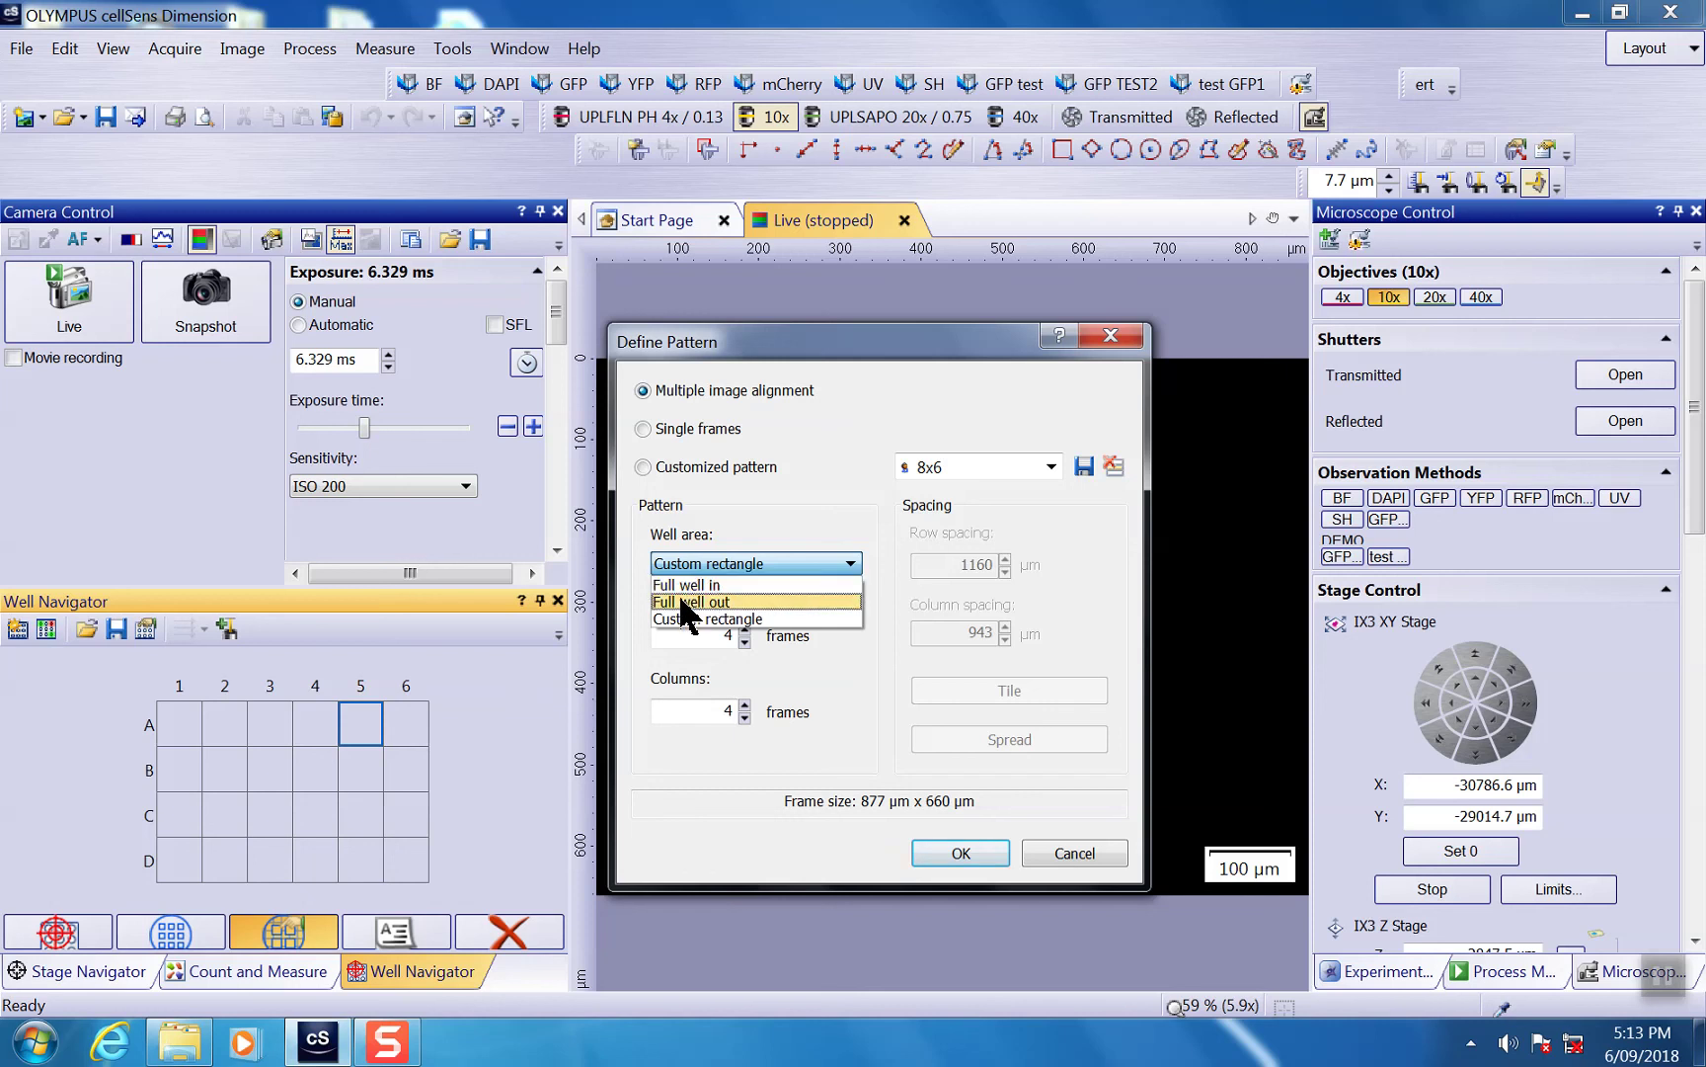
{"action": "left_click", "coordinate": [824, 465]}
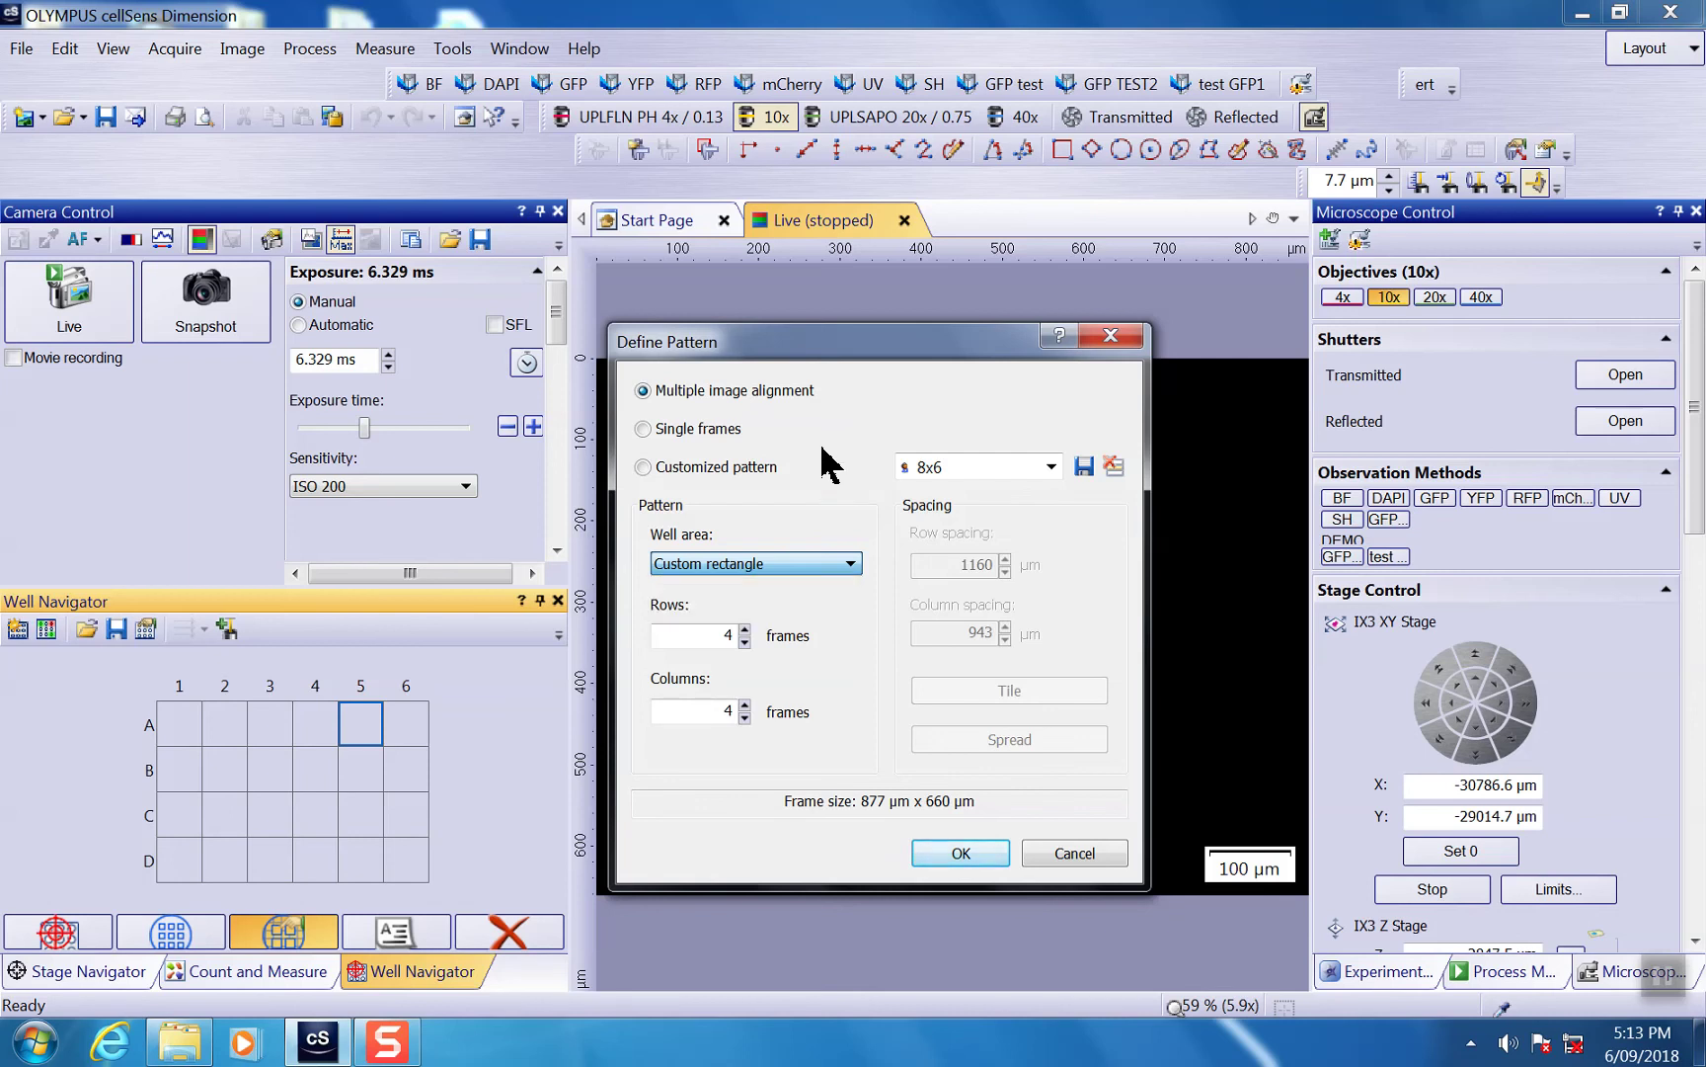
{"action": "left_click", "coordinate": [643, 429]}
{"action": "left_click", "coordinate": [796, 564]}
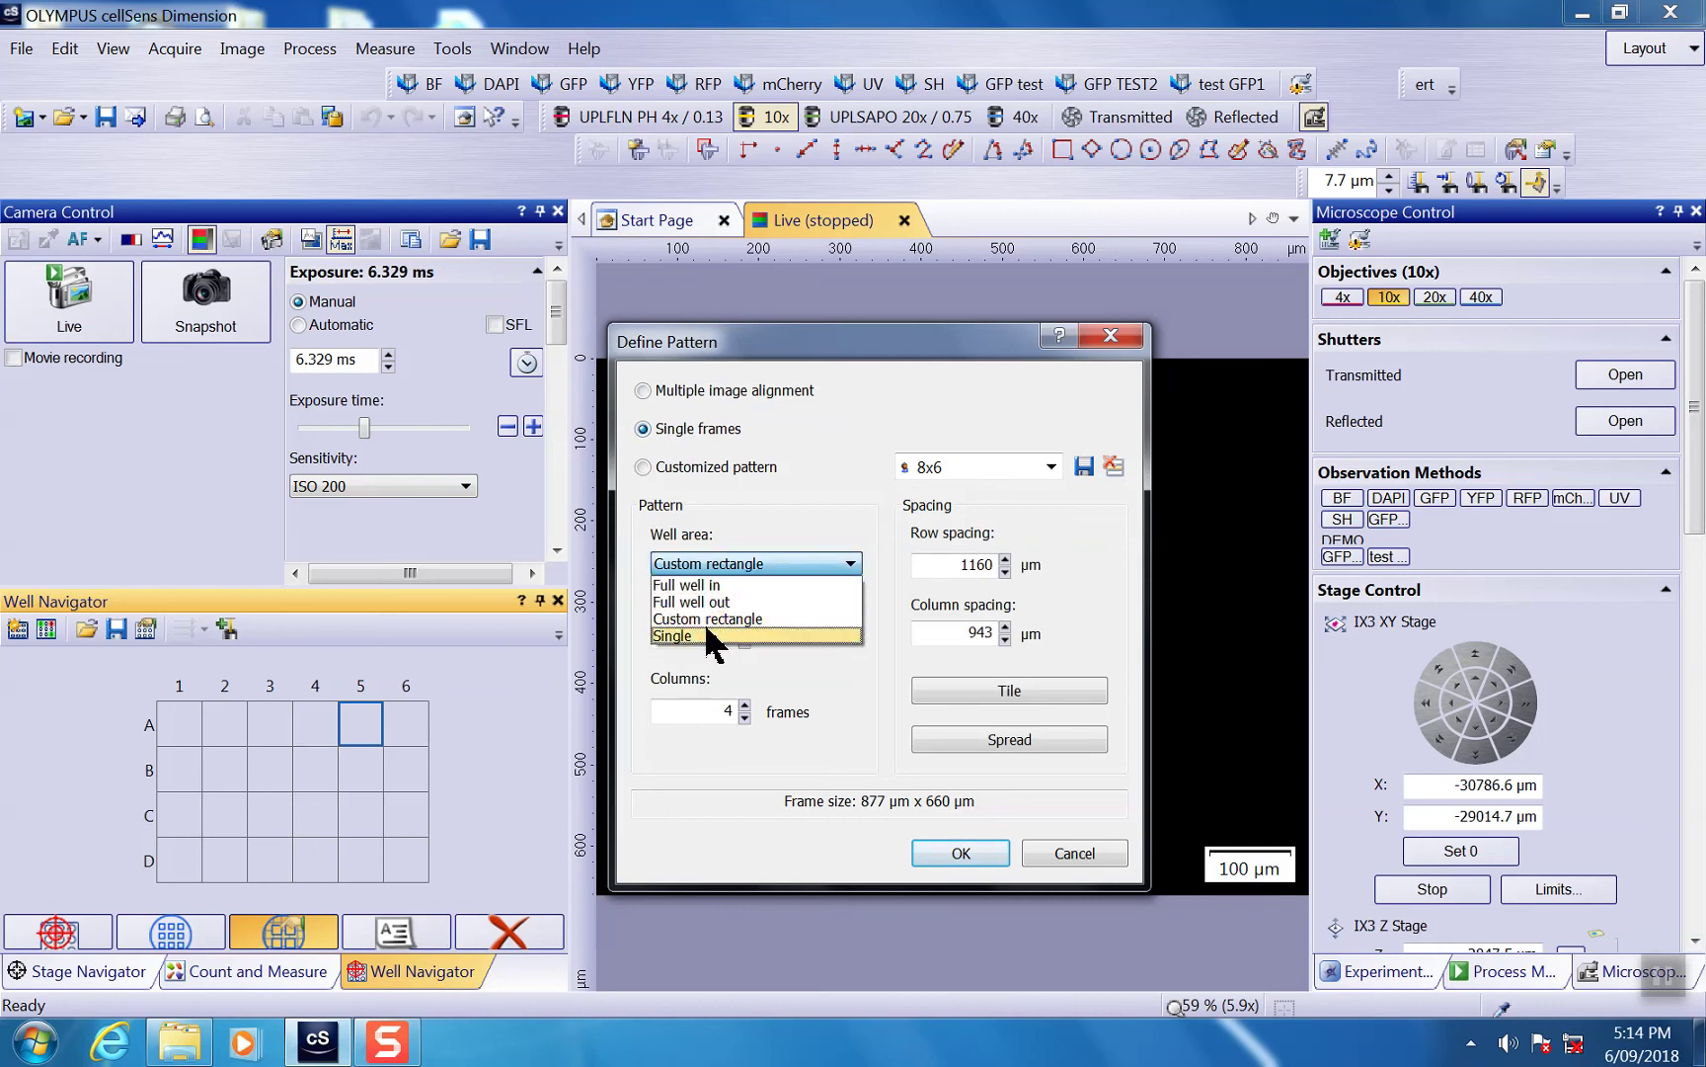
{"action": "left_click", "coordinate": [751, 619]}
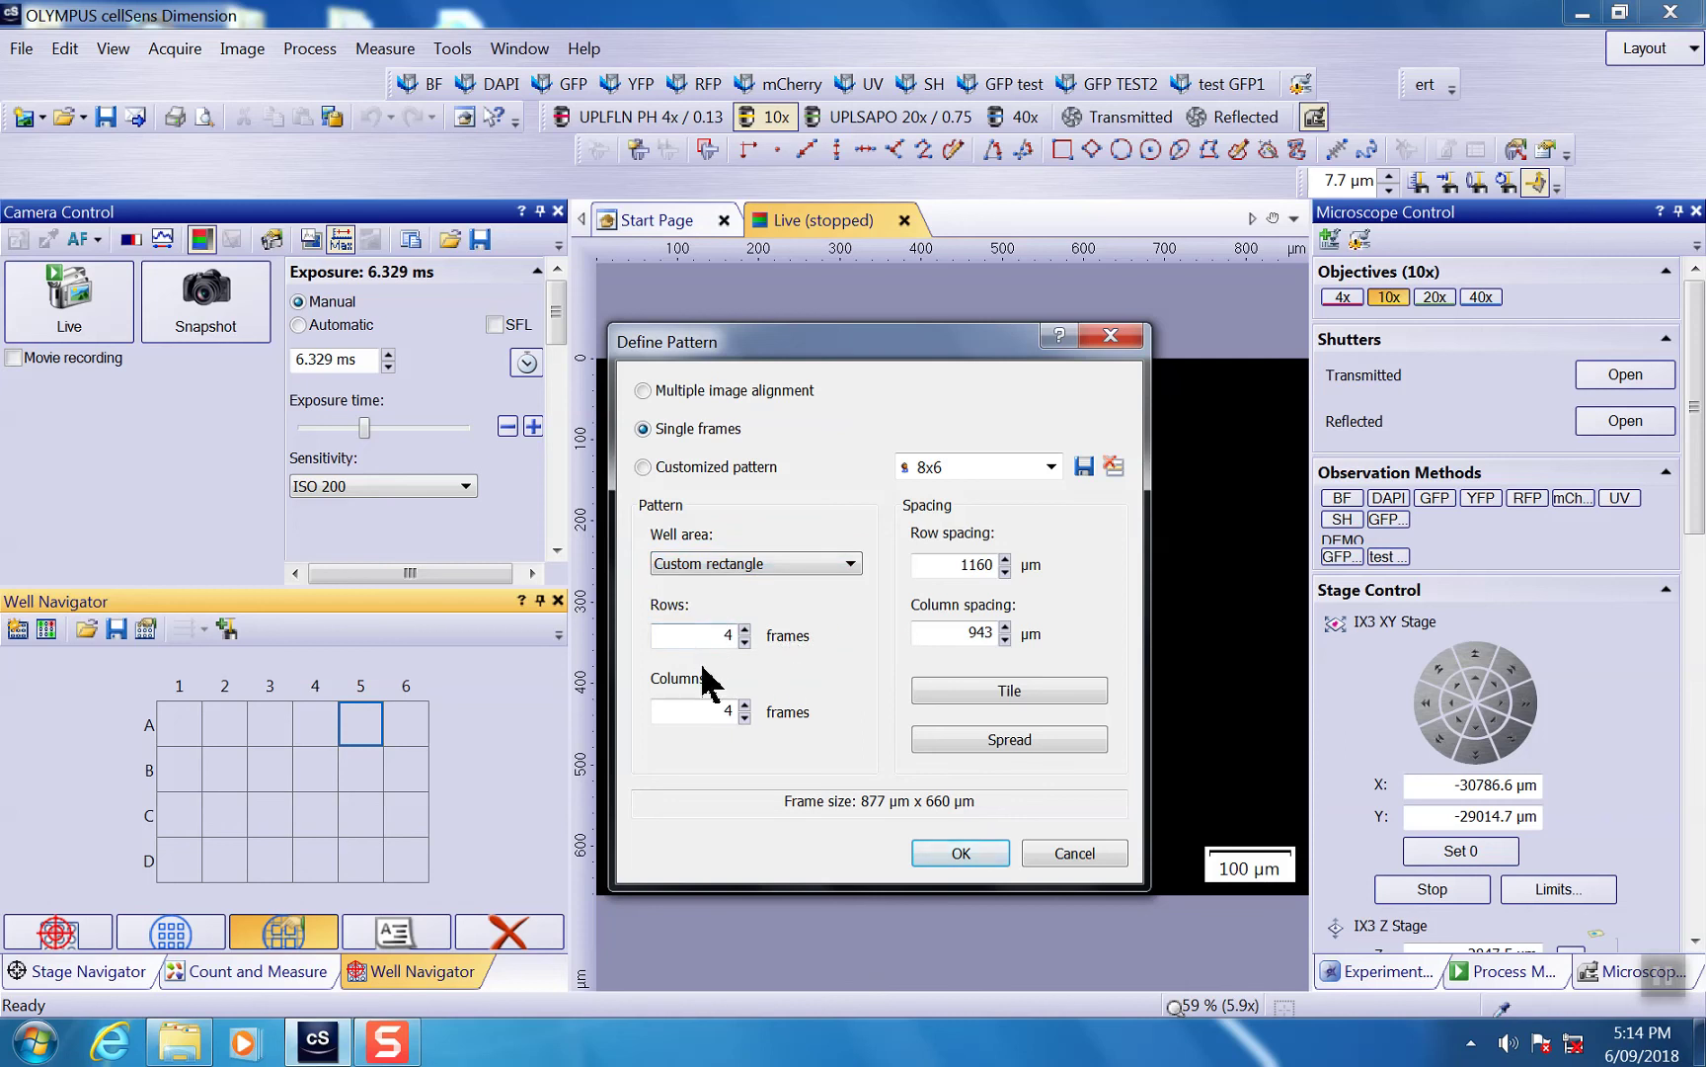
{"action": "double_click", "coordinate": [724, 637]}
{"action": "left_click_drag", "start_coordinate": [947, 558], "coordinate": [1017, 582]}
{"action": "left_click_drag", "start_coordinate": [957, 624], "coordinate": [1037, 647]}
- Confirm the scan pattern and apply it to wells A2, C3 and B5
{"action": "left_click", "coordinate": [973, 856]}
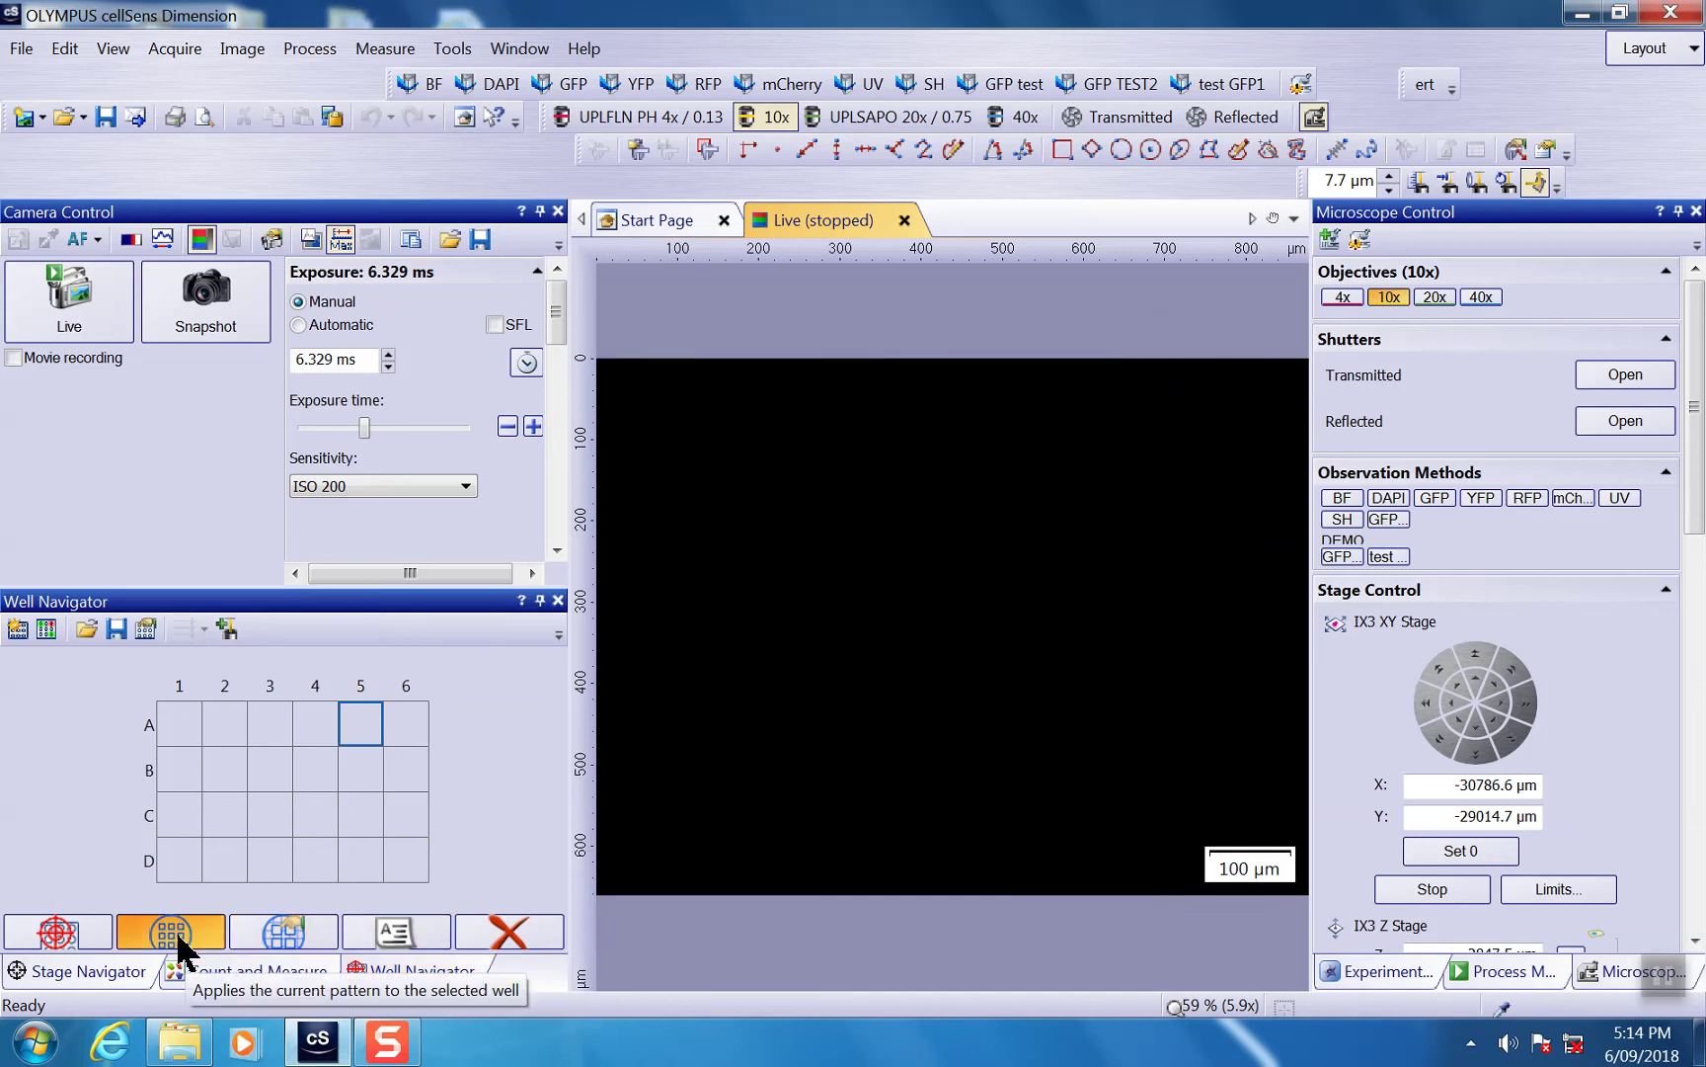
{"action": "left_click_drag", "start_coordinate": [183, 946], "coordinate": [226, 726]}
{"action": "left_click", "coordinate": [266, 814]}
{"action": "left_click", "coordinate": [358, 780]}
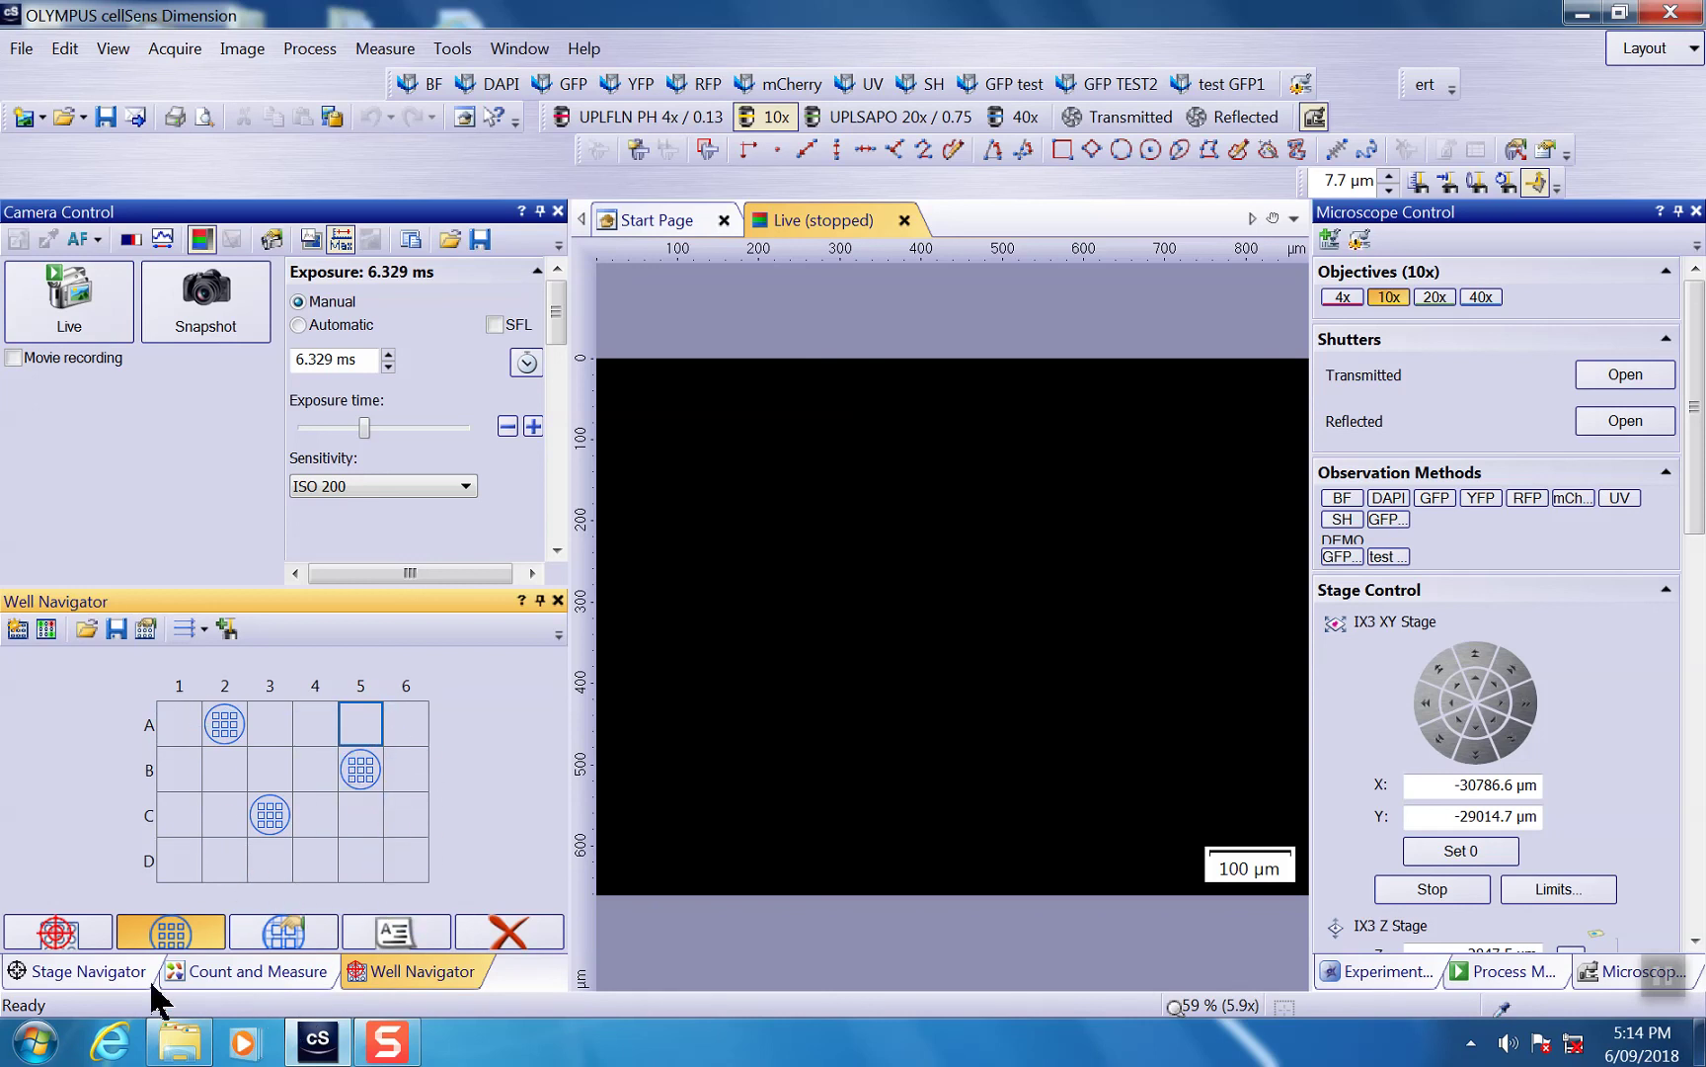
- Switch to the Stage Navigator and zoom in and out over the three 5 × 5 position grids
{"action": "left_click", "coordinate": [79, 971]}
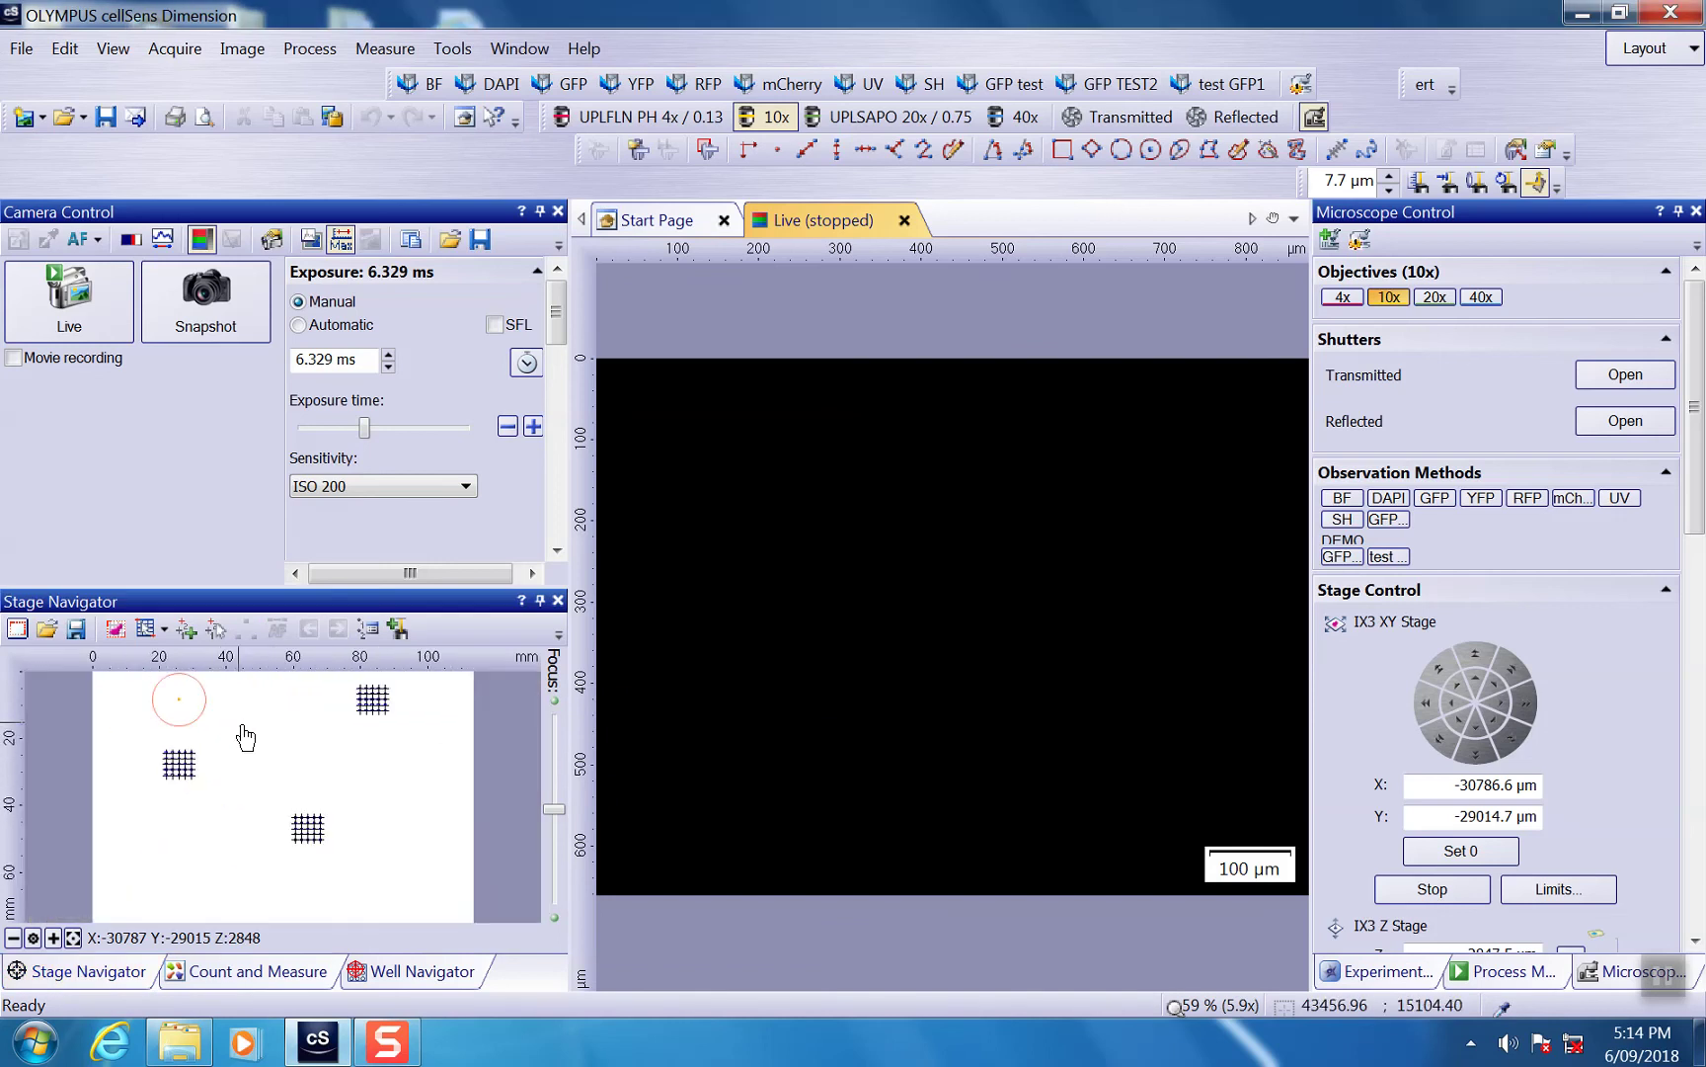
{"action": "scroll", "coordinate": [194, 793], "scroll_direction": "up", "scroll_amount": 1}
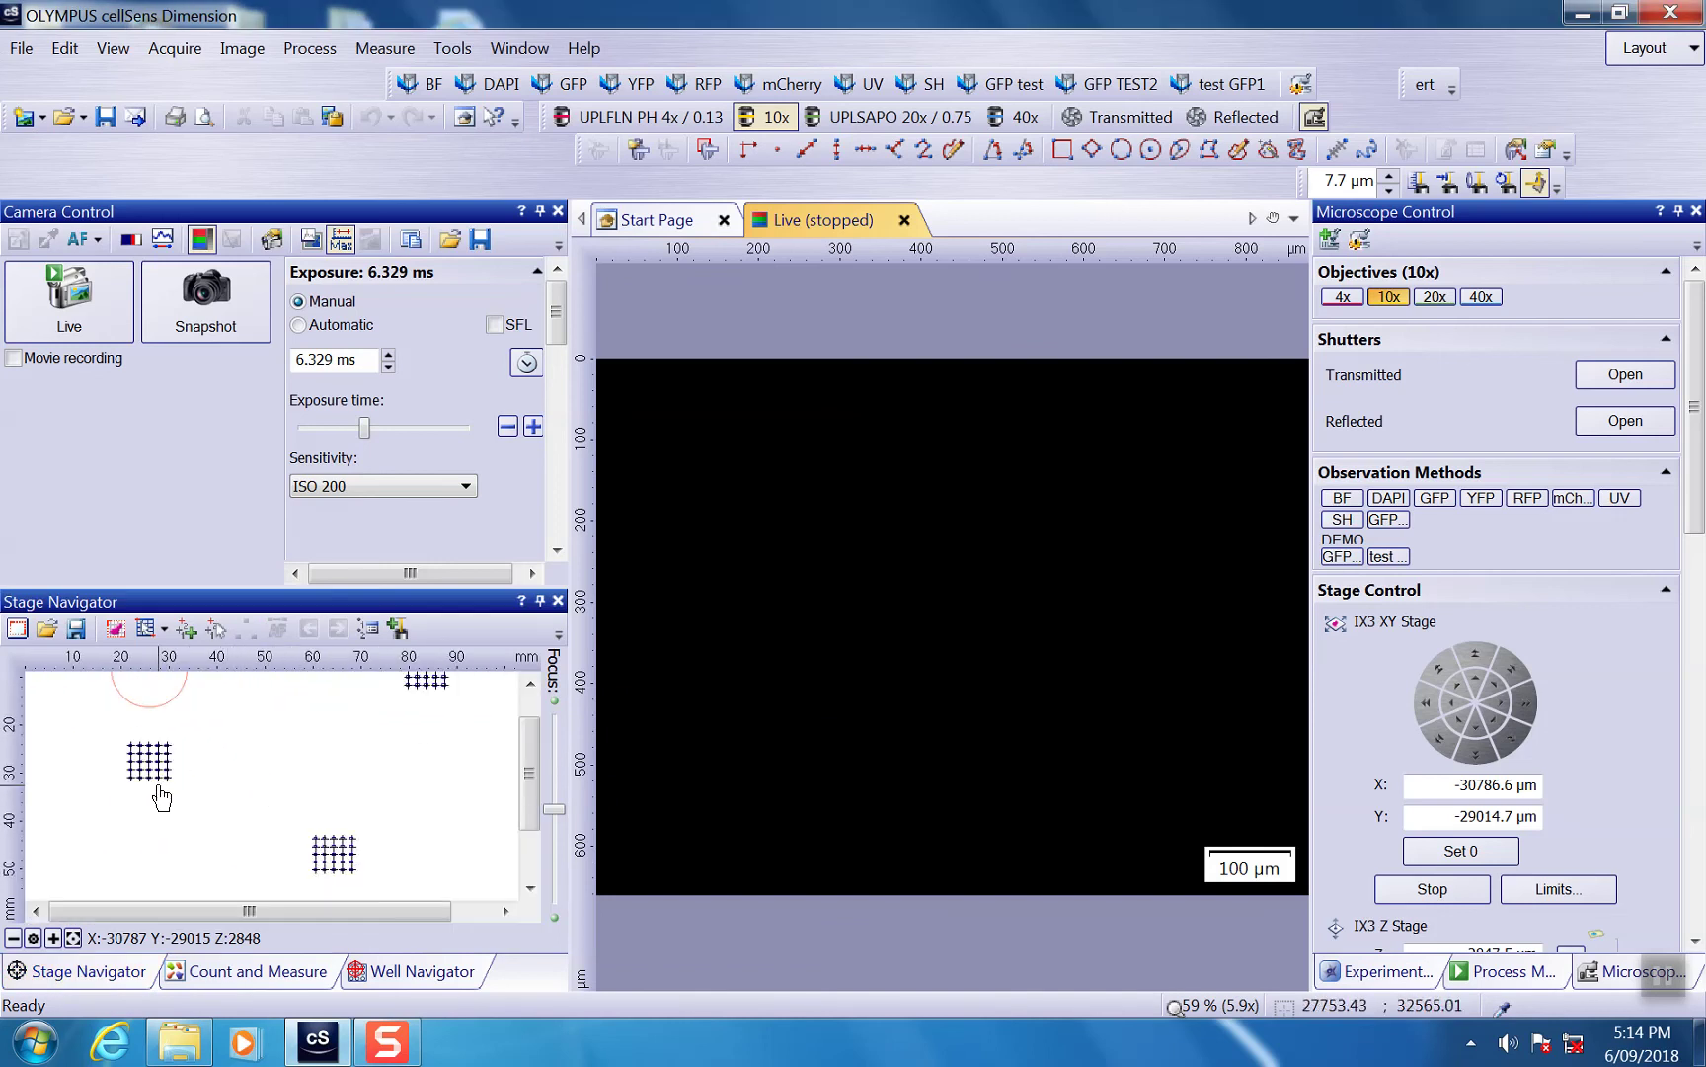
{"action": "scroll", "coordinate": [255, 796], "scroll_direction": "up", "scroll_amount": 4}
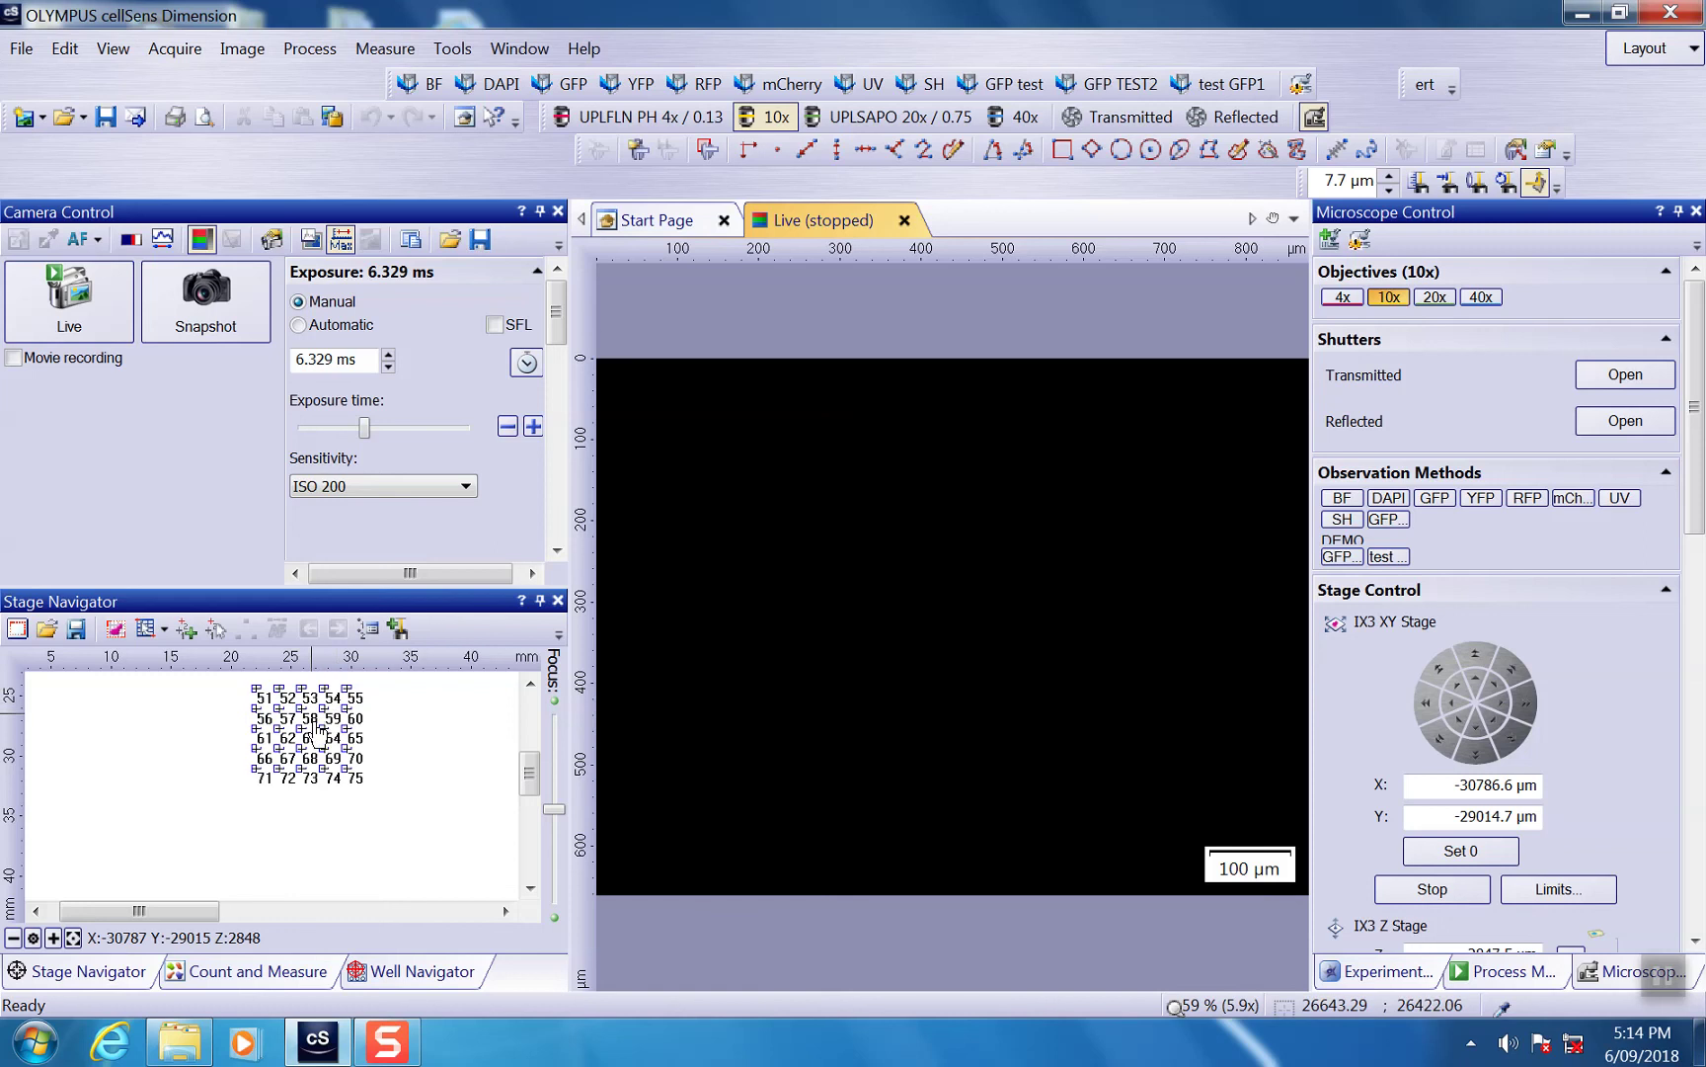
{"action": "scroll", "coordinate": [274, 798], "scroll_direction": "down", "scroll_amount": 1}
{"action": "scroll", "coordinate": [203, 790], "scroll_direction": "down", "scroll_amount": 3}
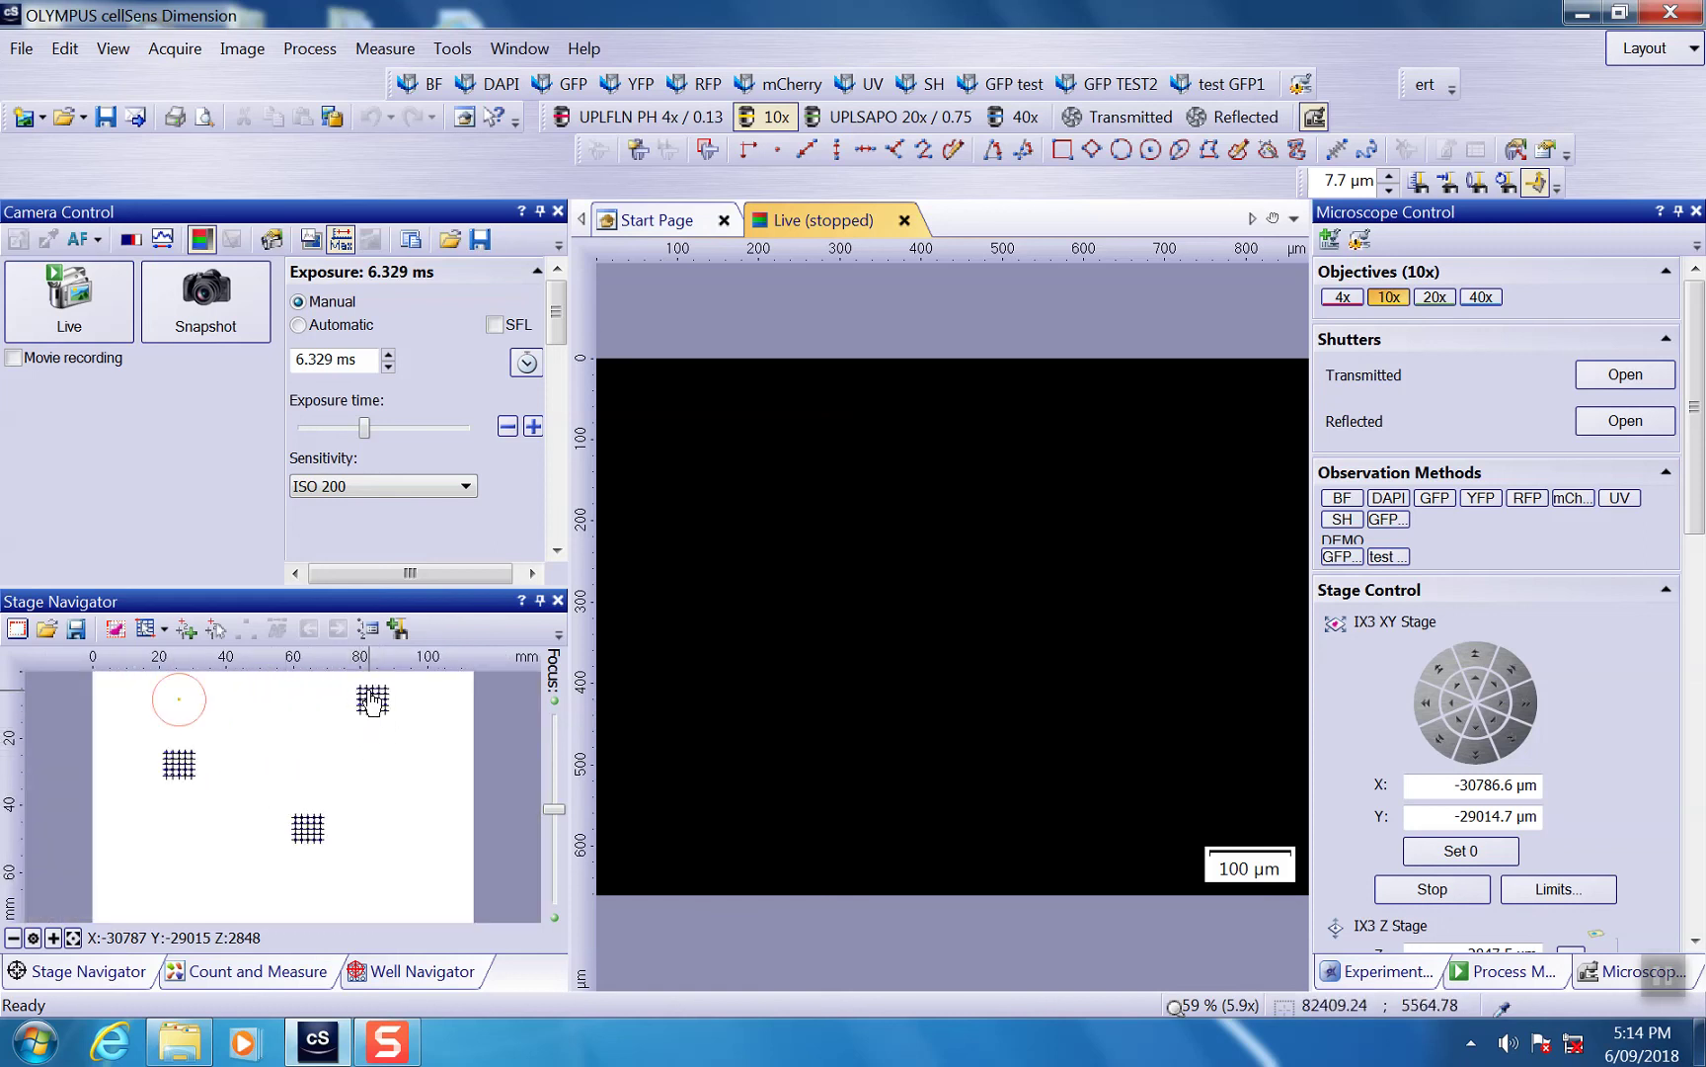
- Open the Position List and scroll through the well A2 positions
{"action": "left_click", "coordinate": [368, 629]}
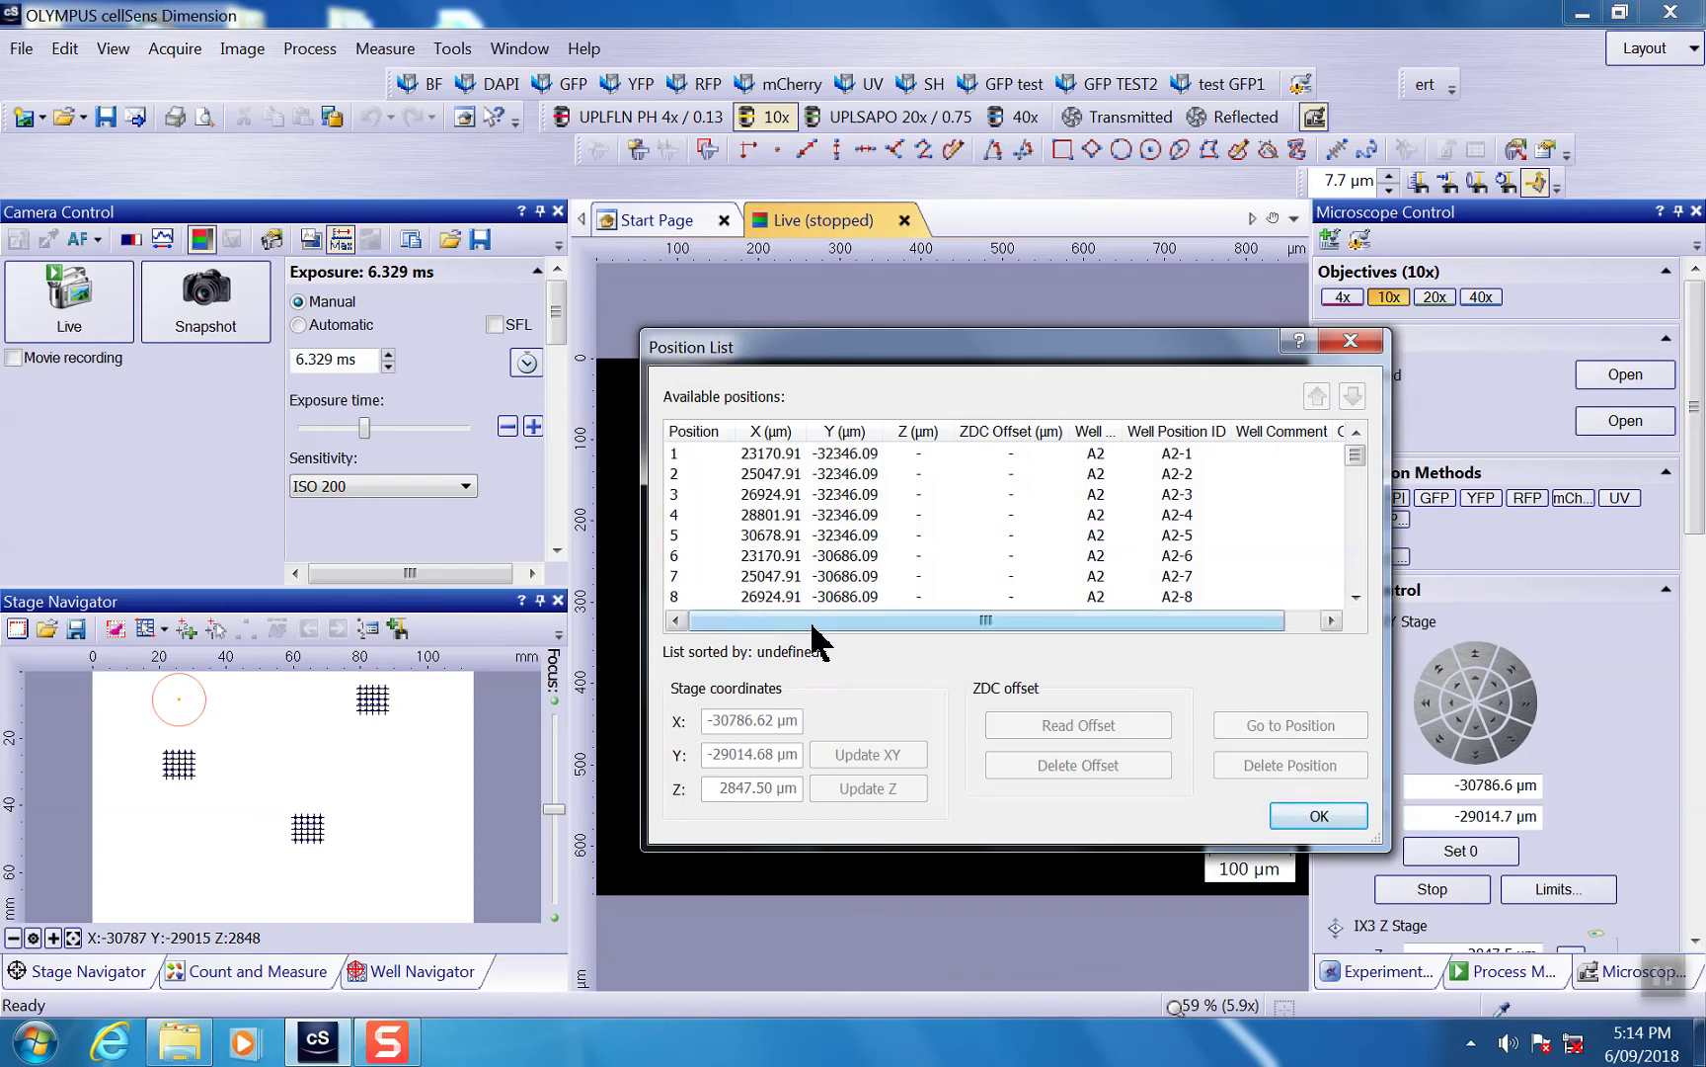
{"action": "mouse_move", "coordinate": [1356, 457]}
{"action": "left_mouse_down"}
{"action": "mouse_move", "coordinate": [1360, 591]}
{"action": "mouse_move", "coordinate": [1355, 443]}
{"action": "left_mouse_up"}
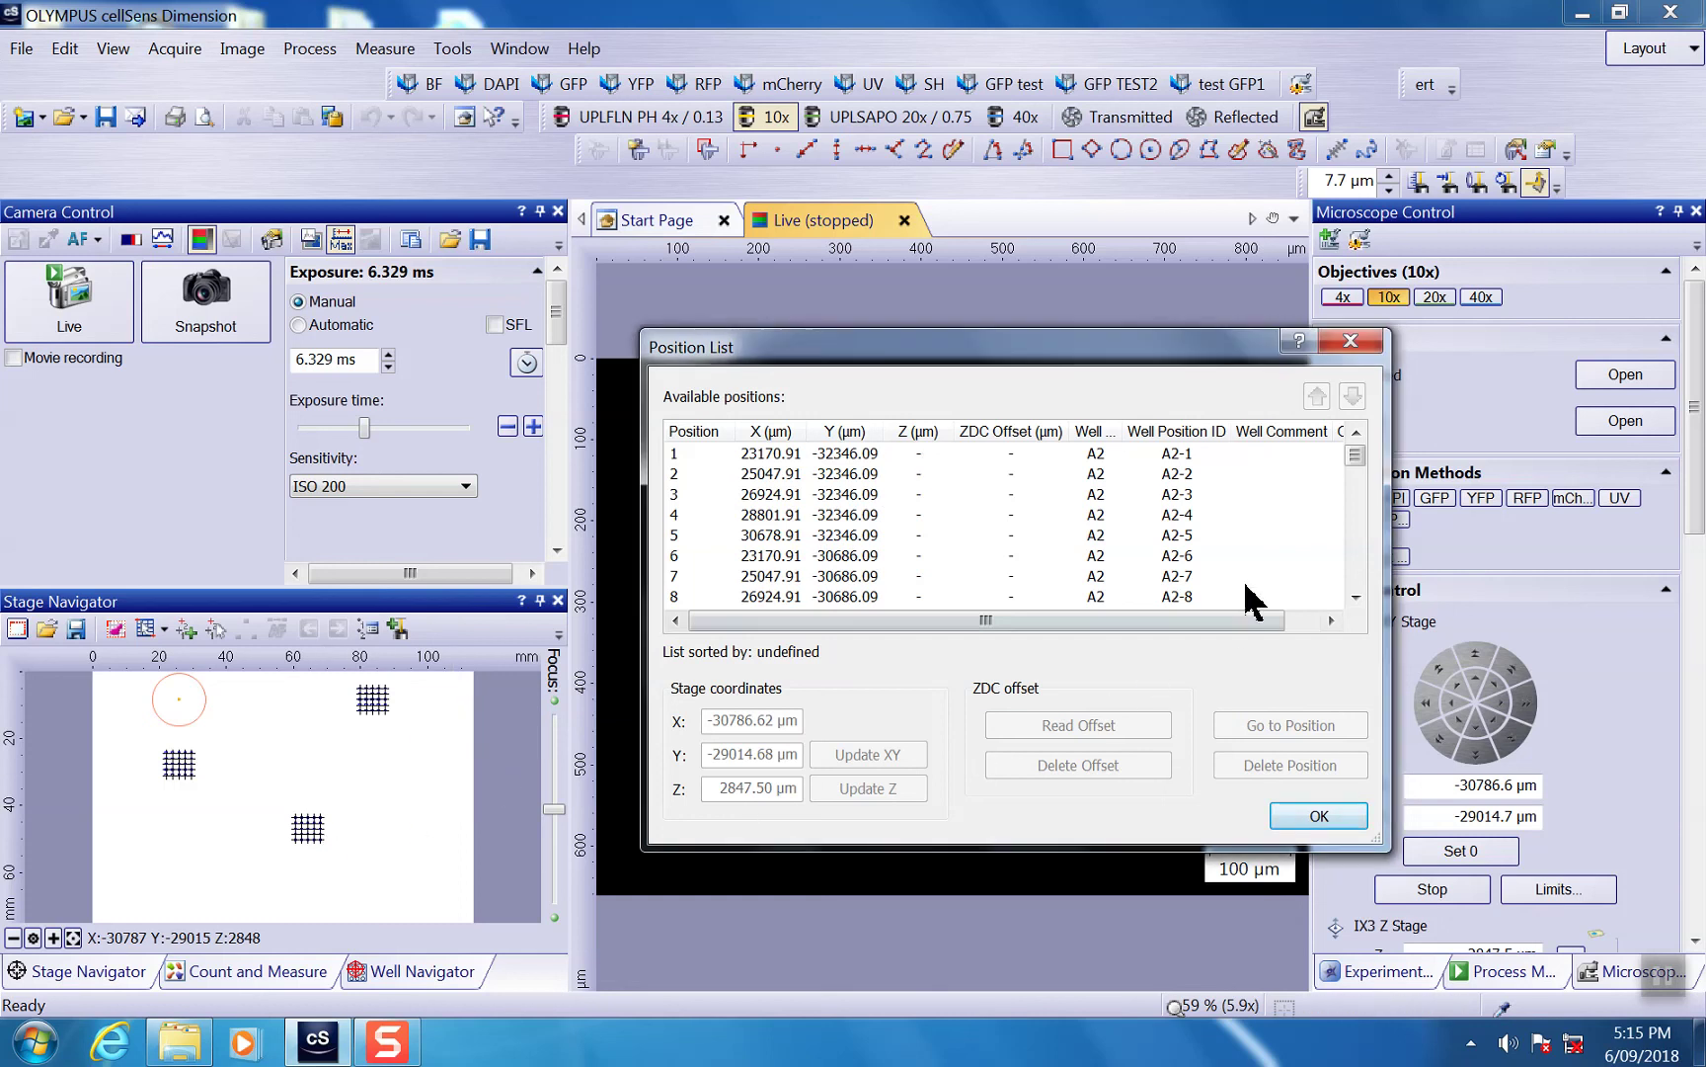
- Show the Process Manager, then return to the Position List and select position A2-1
{"action": "left_click", "coordinate": [1519, 973]}
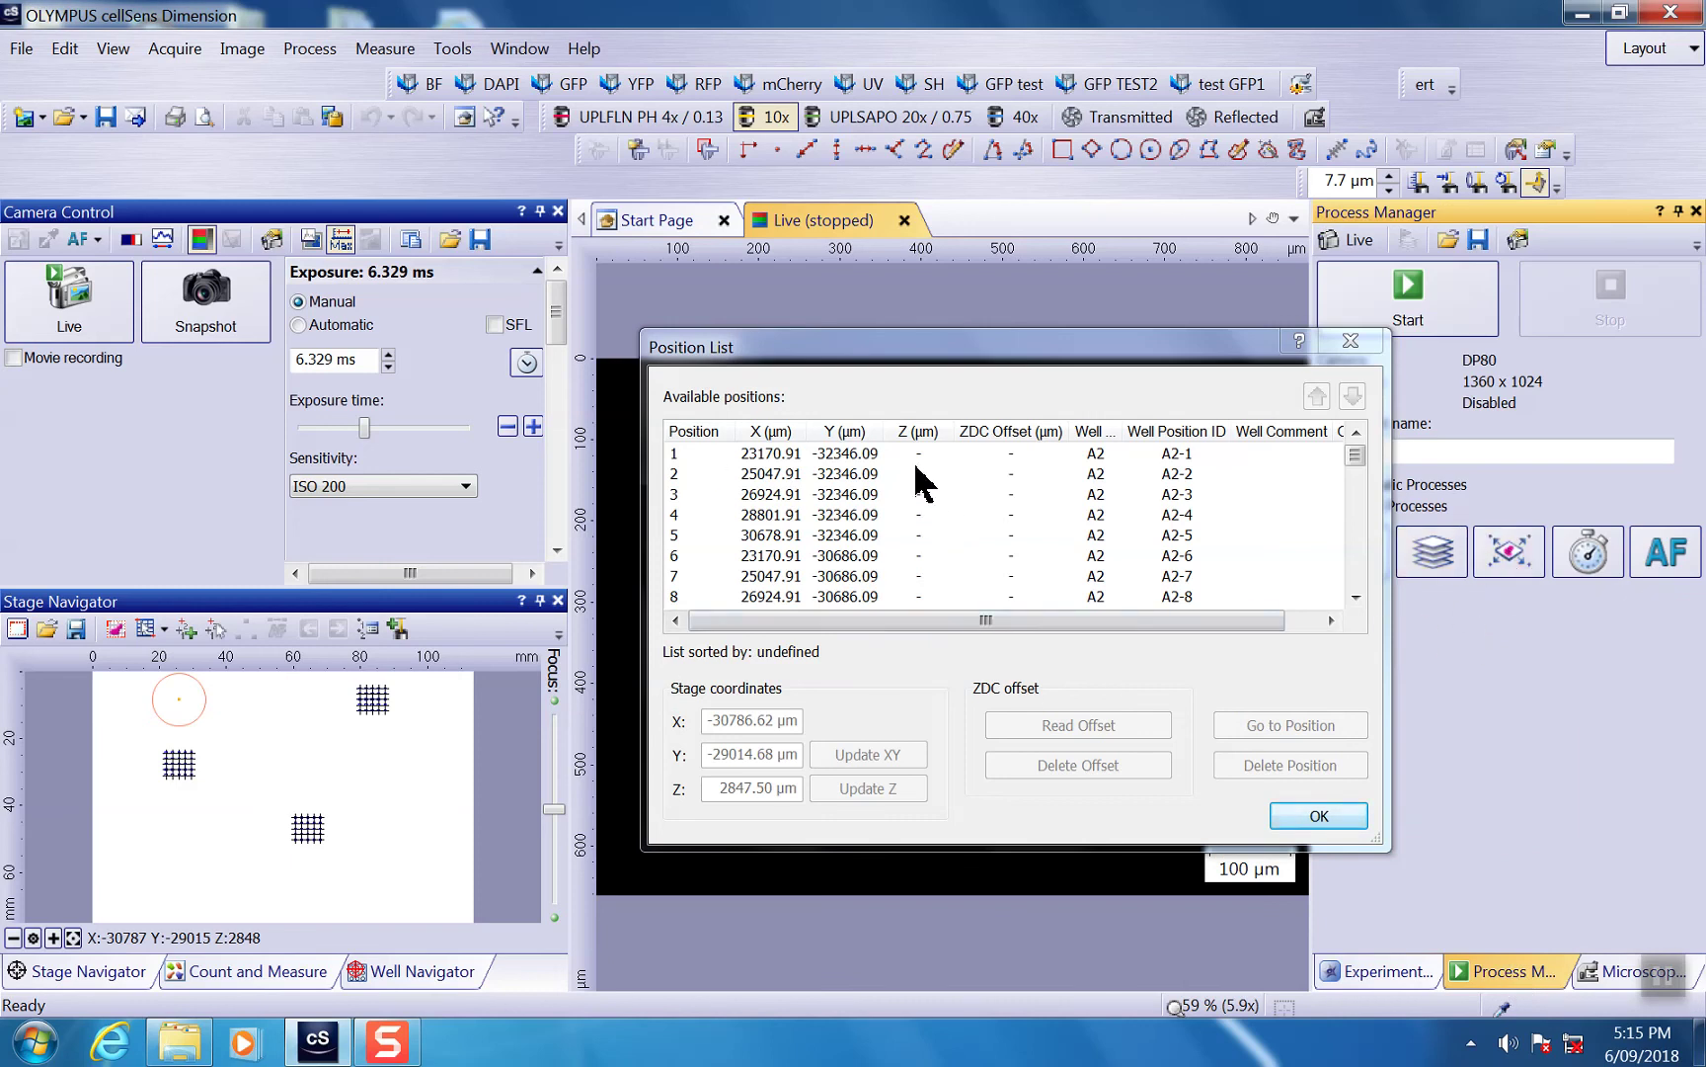
{"action": "left_click", "coordinate": [1355, 454]}
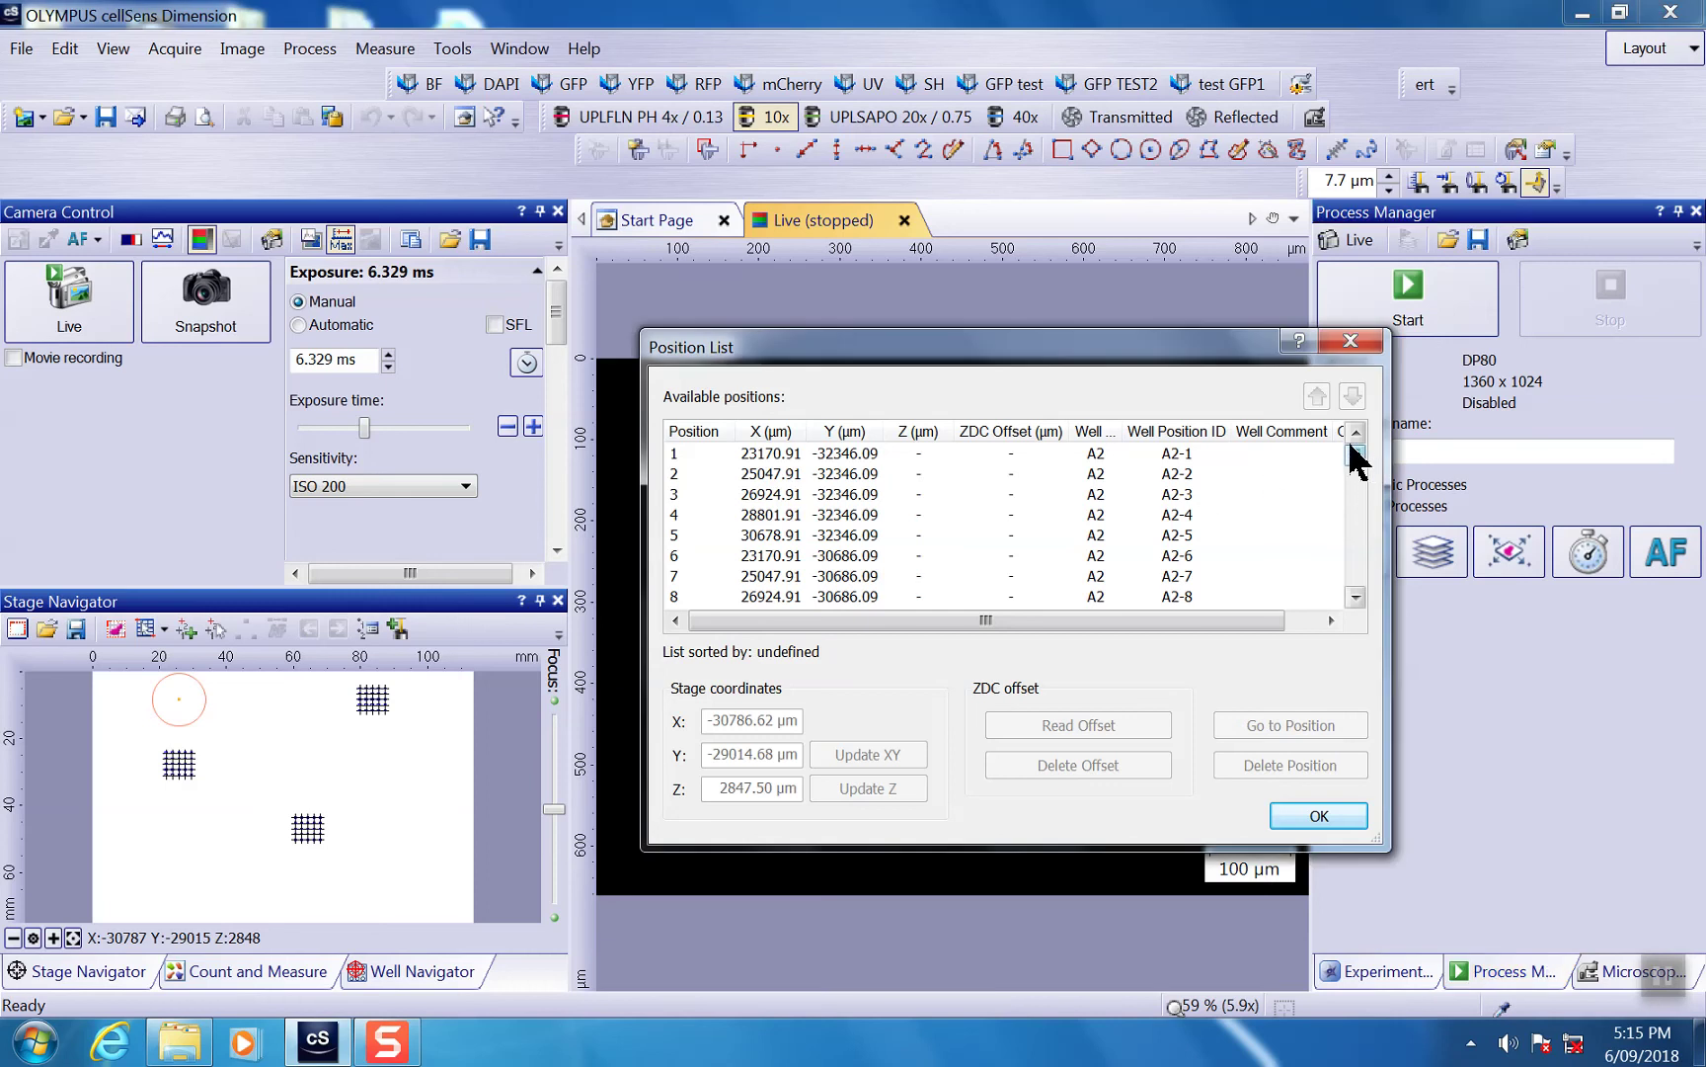
{"action": "left_click", "coordinate": [748, 455]}
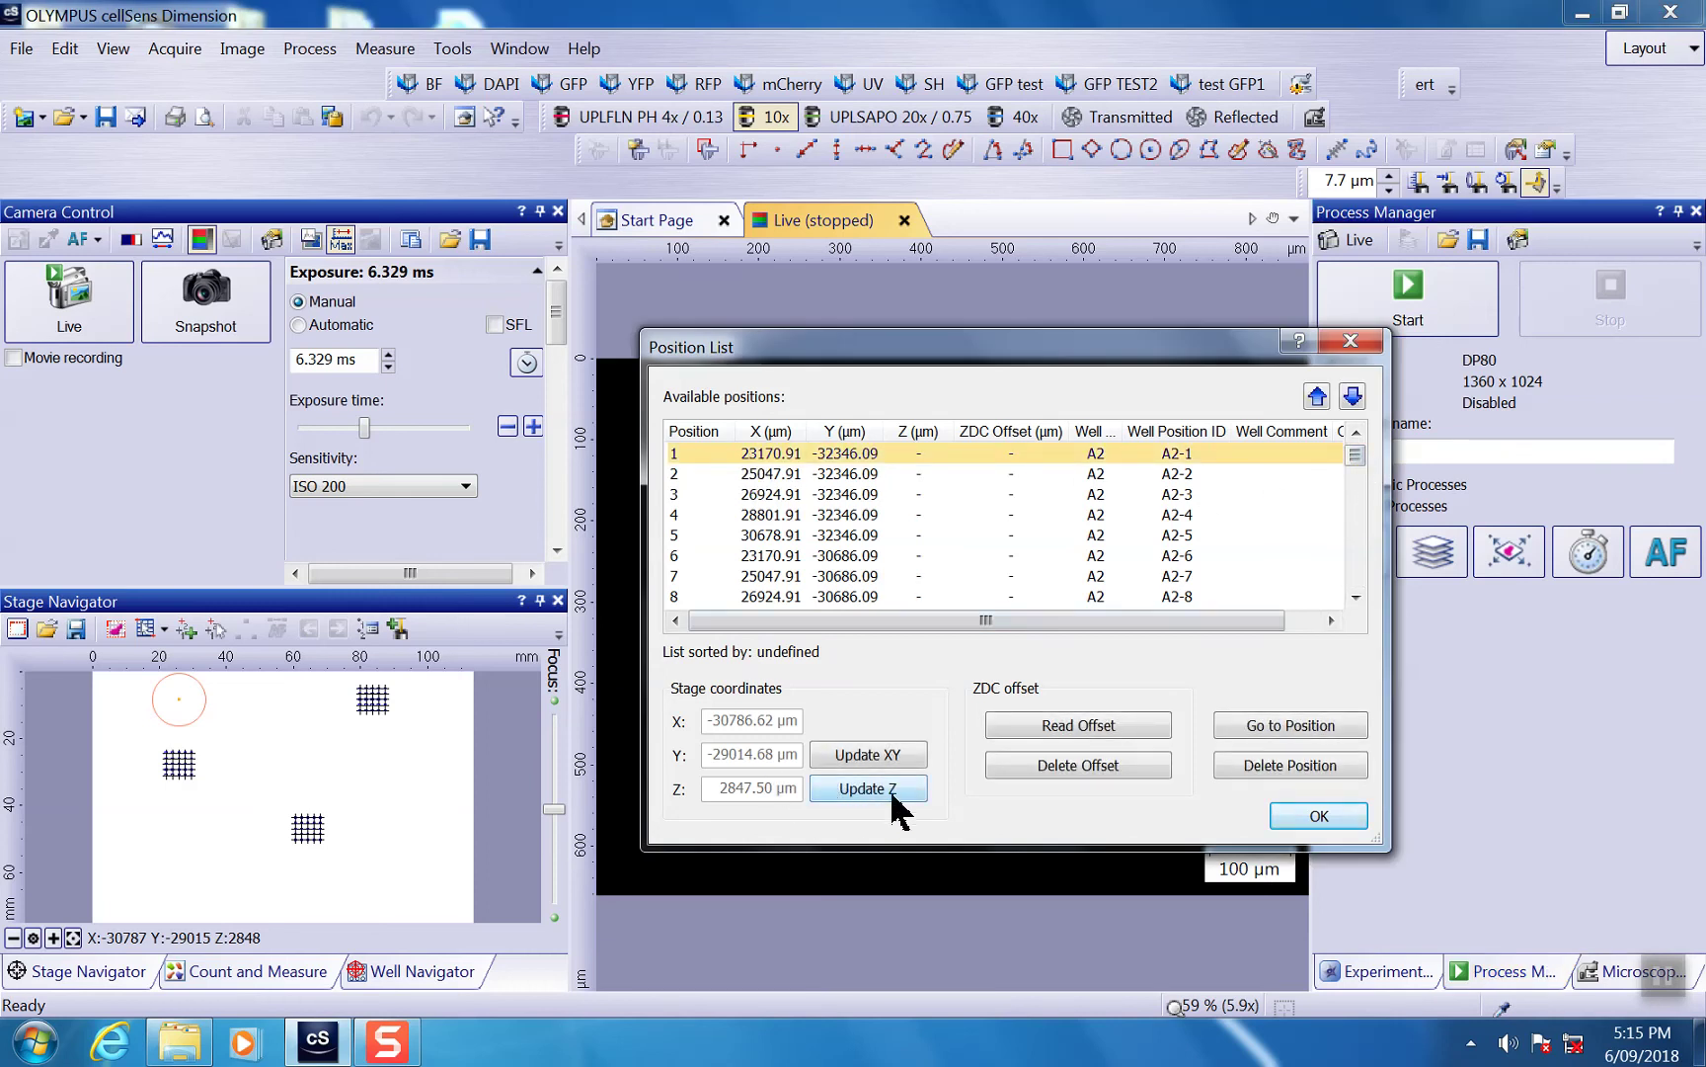